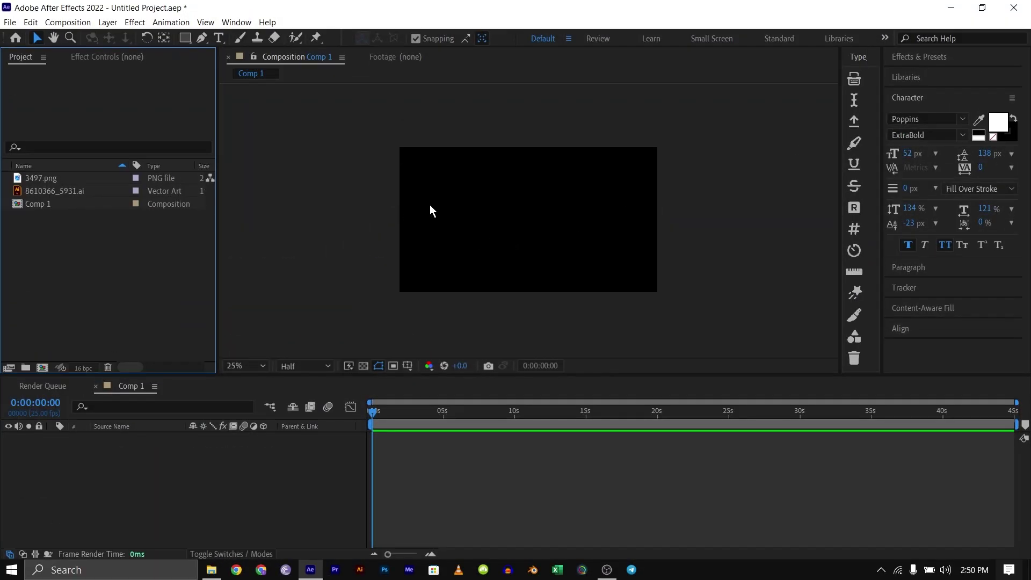
# Step: Create a full-frame rectangle with a light blue (7CDAFB) to white linear gradient fill
pyautogui.click(185, 39)
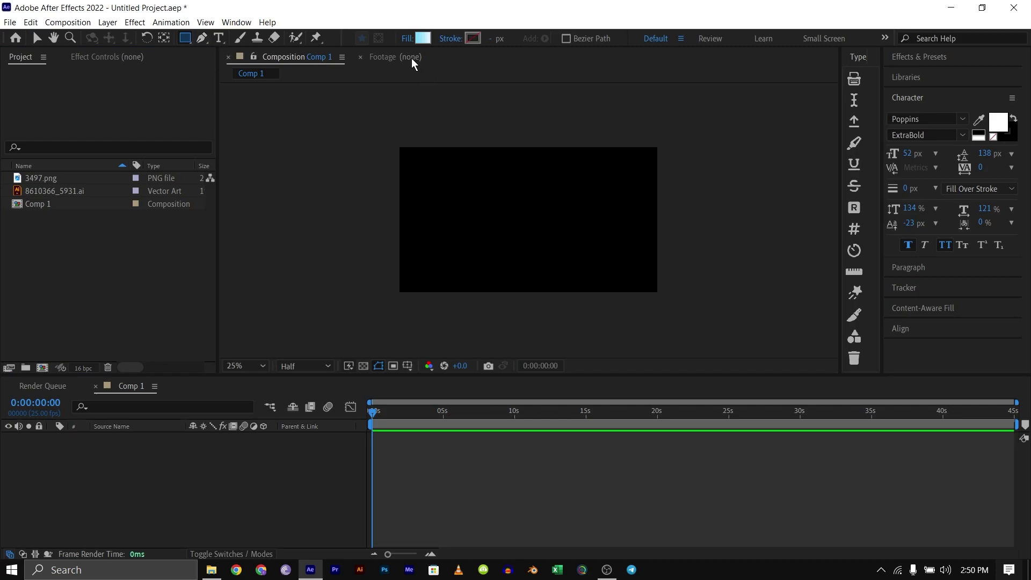
pyautogui.click(405, 38)
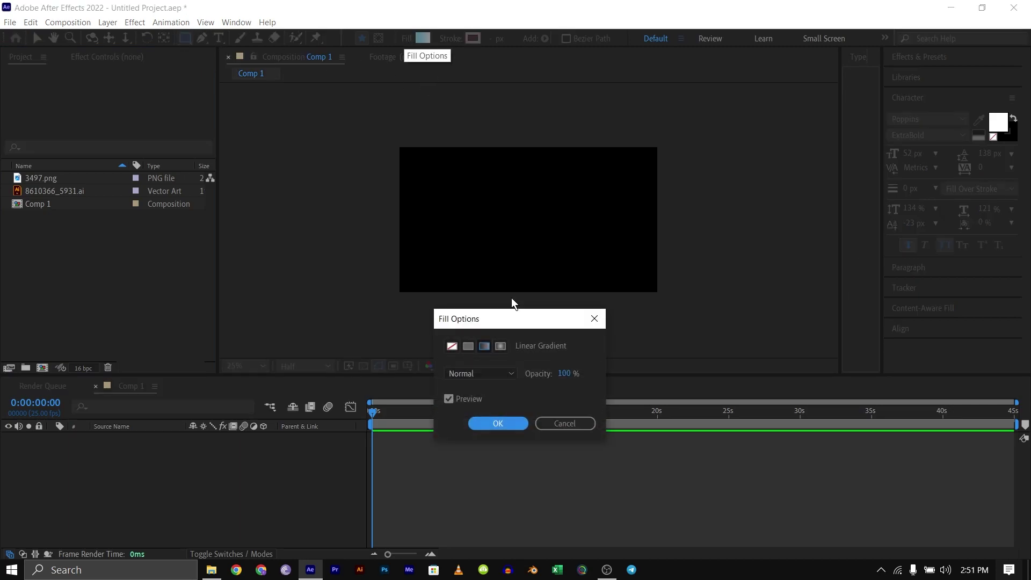
pyautogui.click(482, 347)
pyautogui.click(504, 423)
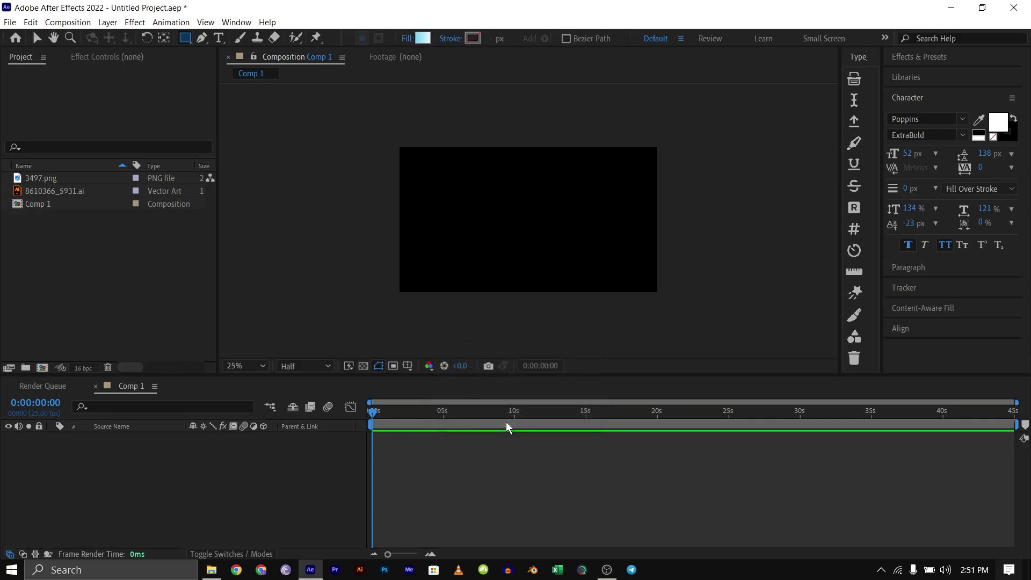
pyautogui.click(422, 38)
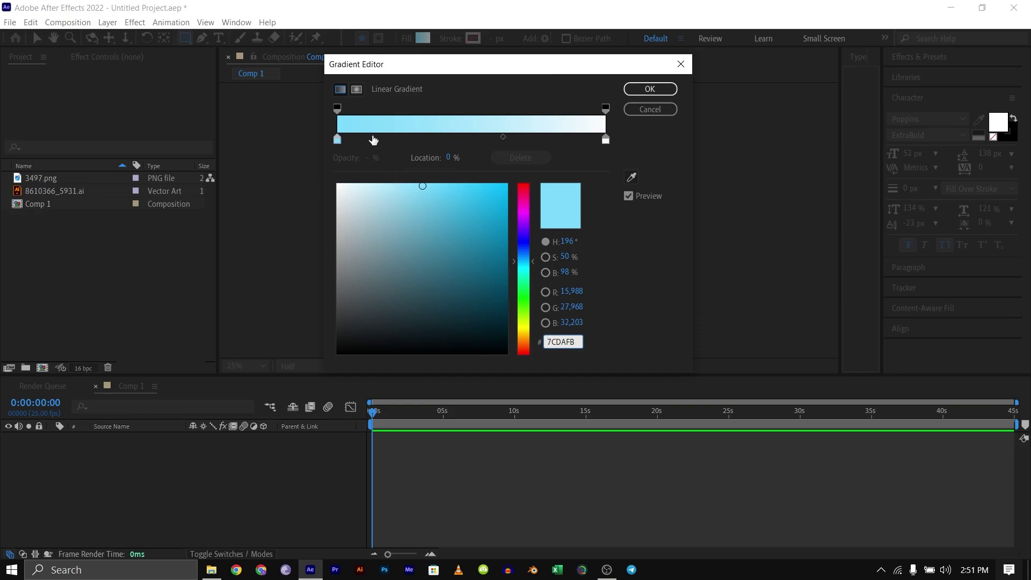
pyautogui.click(649, 91)
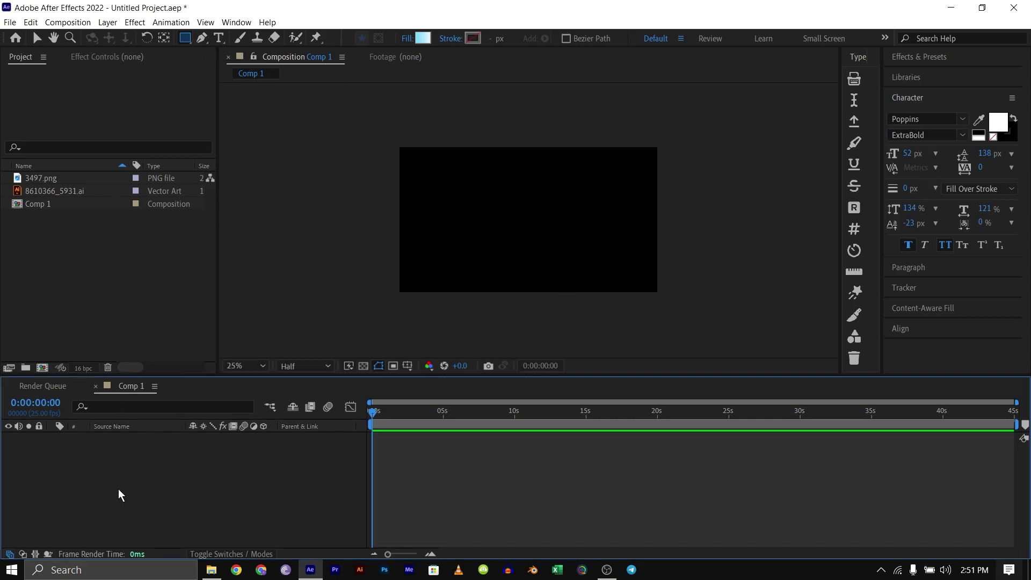
pyautogui.doubleClick(185, 39)
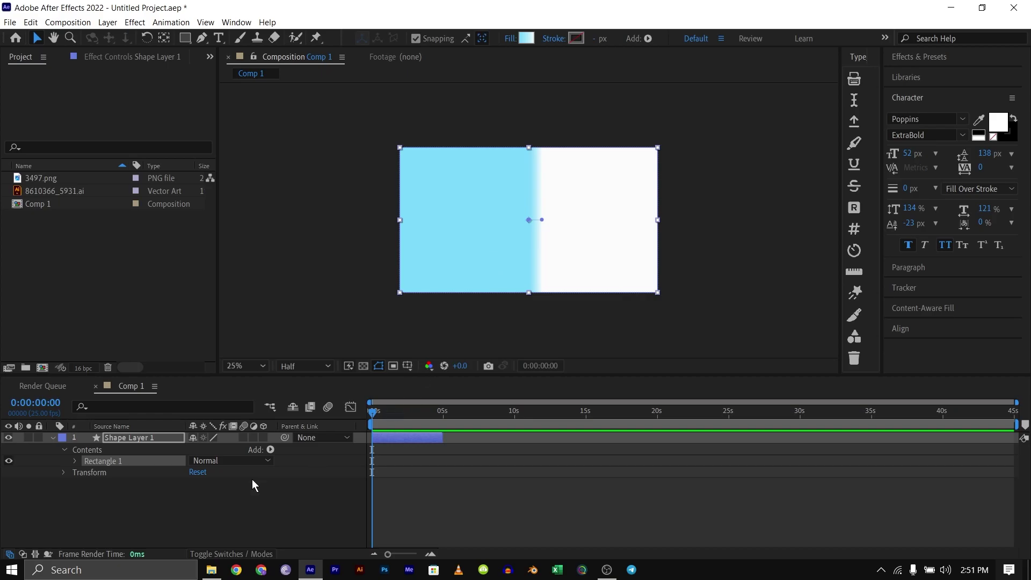
# Step: Rename Shape Layer 1 to 'sky' and expand its Rectangle 1 and Gradient Fill 1 properties
pyautogui.click(74, 460)
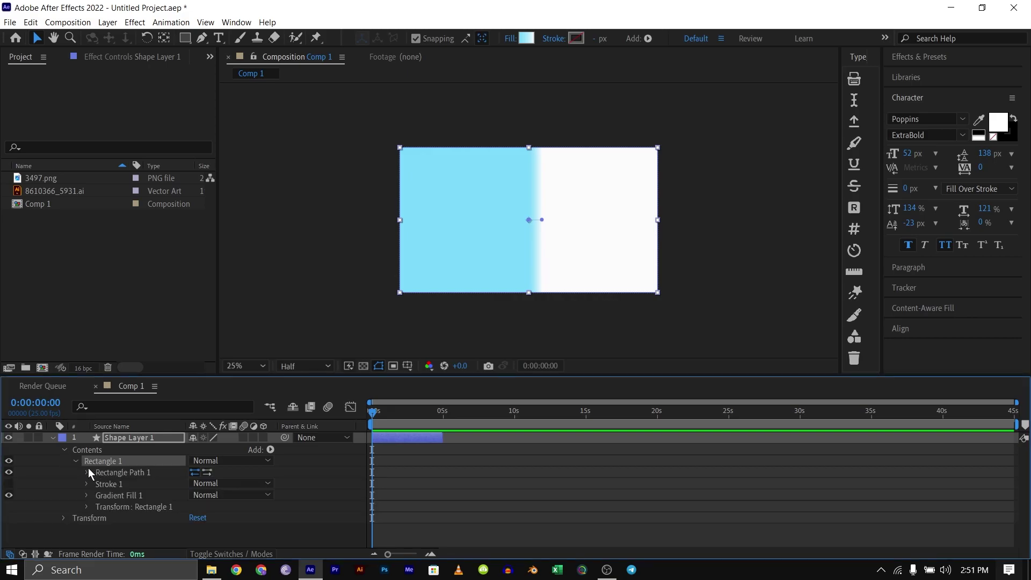
pyautogui.click(129, 438)
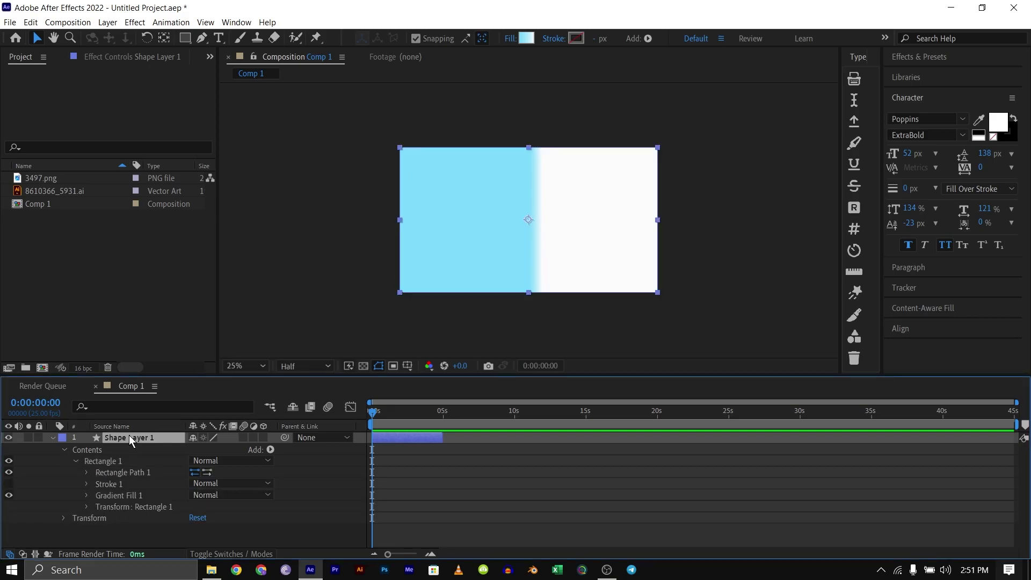
pyautogui.press('Return')
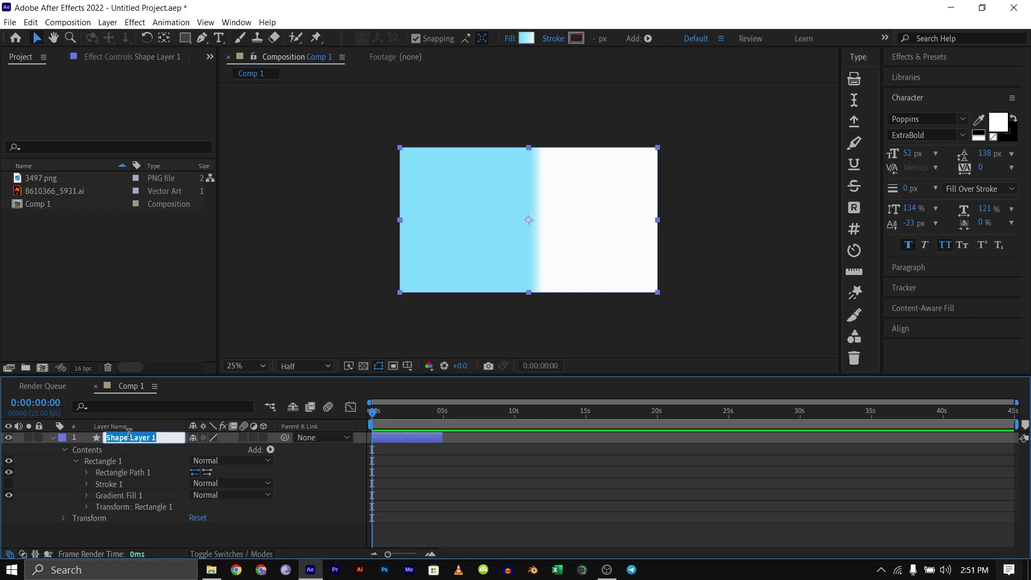
pyautogui.write('sky')
pyautogui.press('Return')
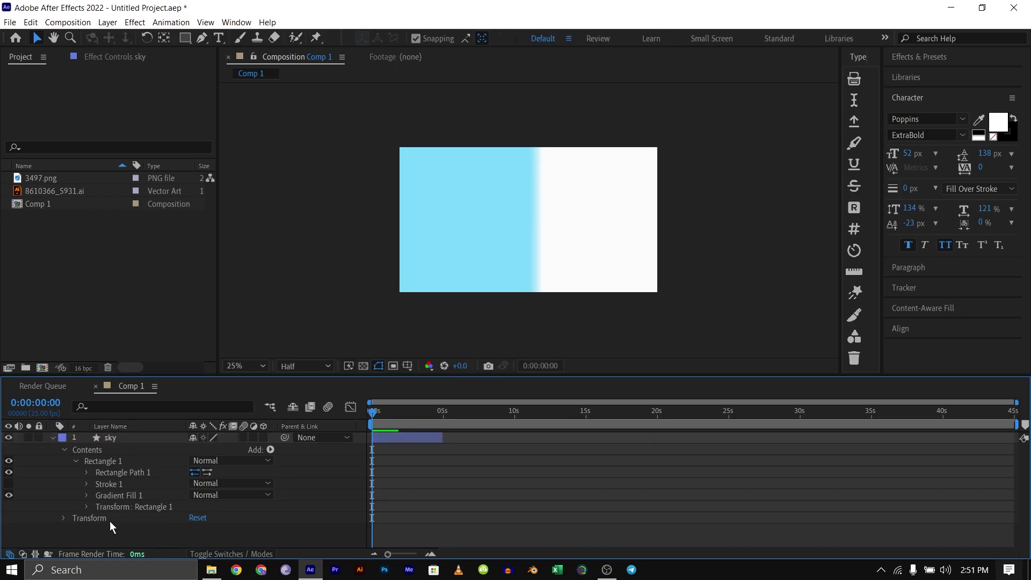
pyautogui.click(86, 495)
# Step: Set the sky gradient's Start Point to -48, -315
pyautogui.scroll(-2, 230, 484)
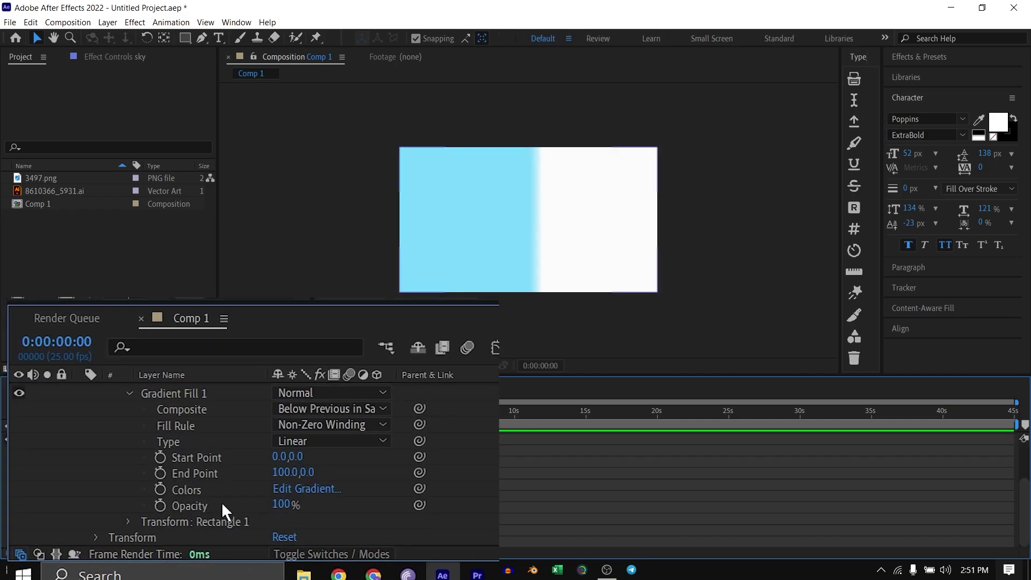
pyautogui.click(257, 464)
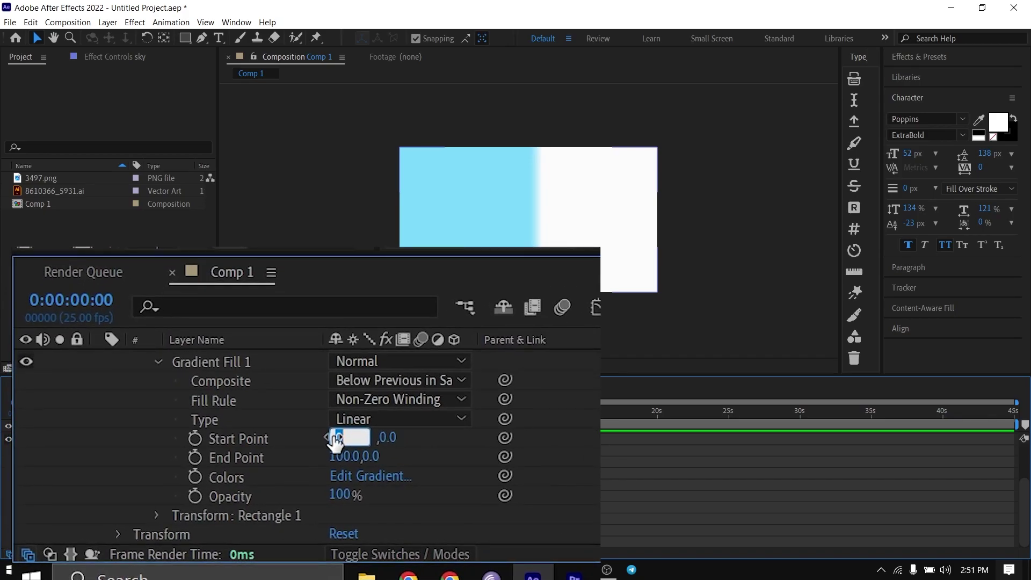
pyautogui.write('48')
pyautogui.press('BackSpace')
pyautogui.press('BackSpace')
pyautogui.write('-48')
pyautogui.press('Return')
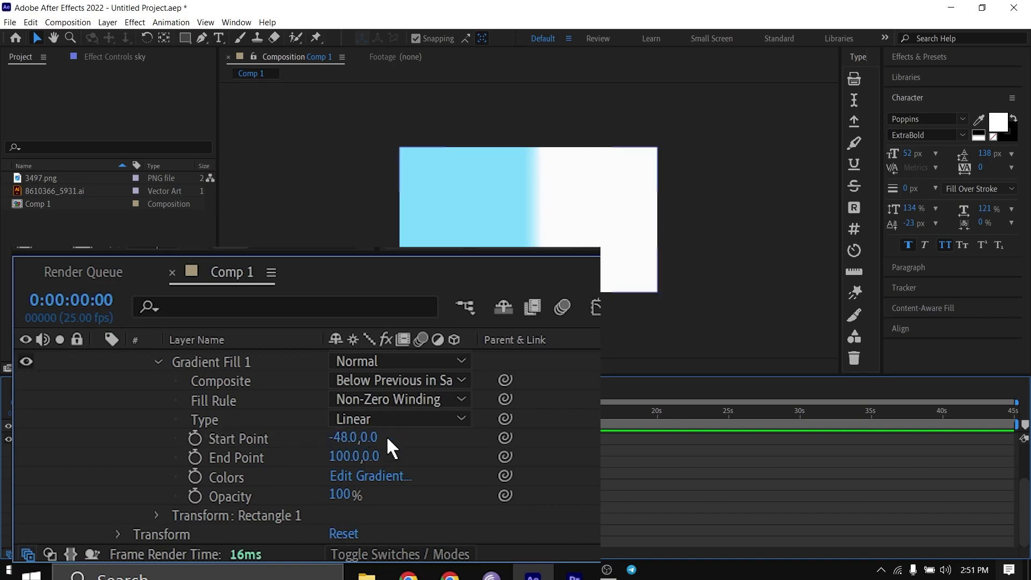
pyautogui.click(371, 437)
pyautogui.write('-315')
pyautogui.press('Return')
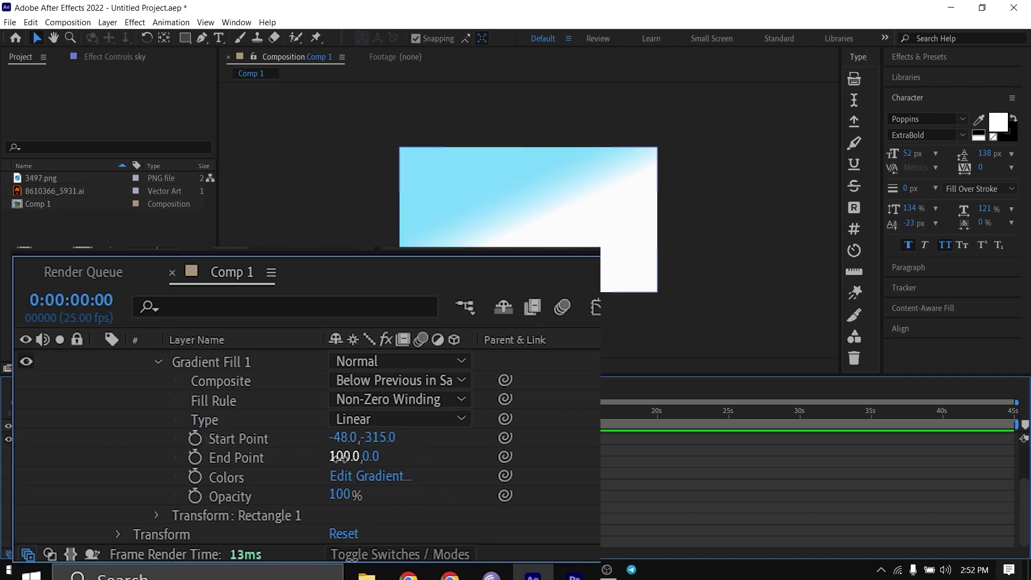
# Step: Set the sky gradient's End Point to -24, 281
pyautogui.click(339, 457)
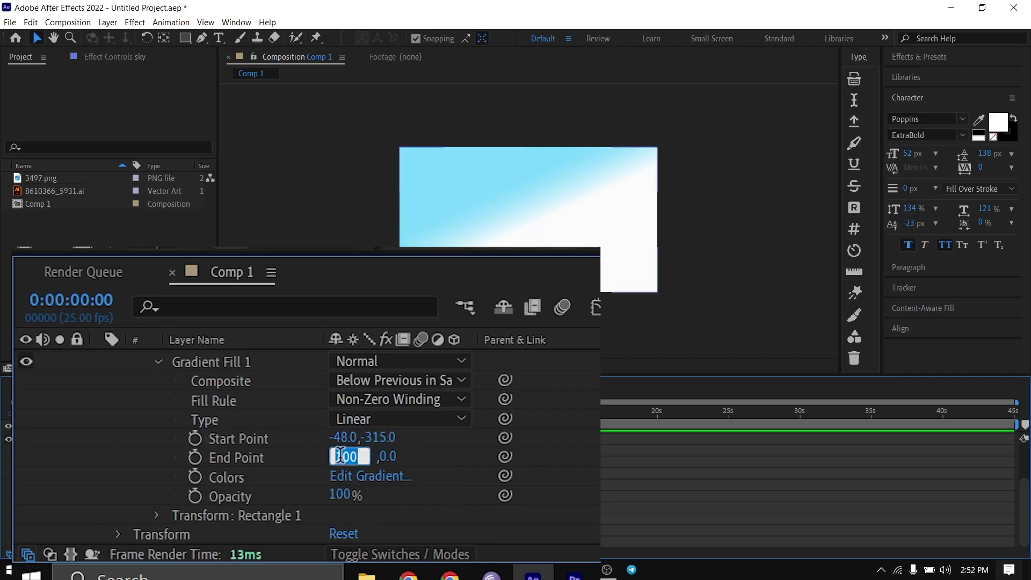
pyautogui.write('-24')
pyautogui.press('Return')
pyautogui.click(381, 456)
pyautogui.write('2')
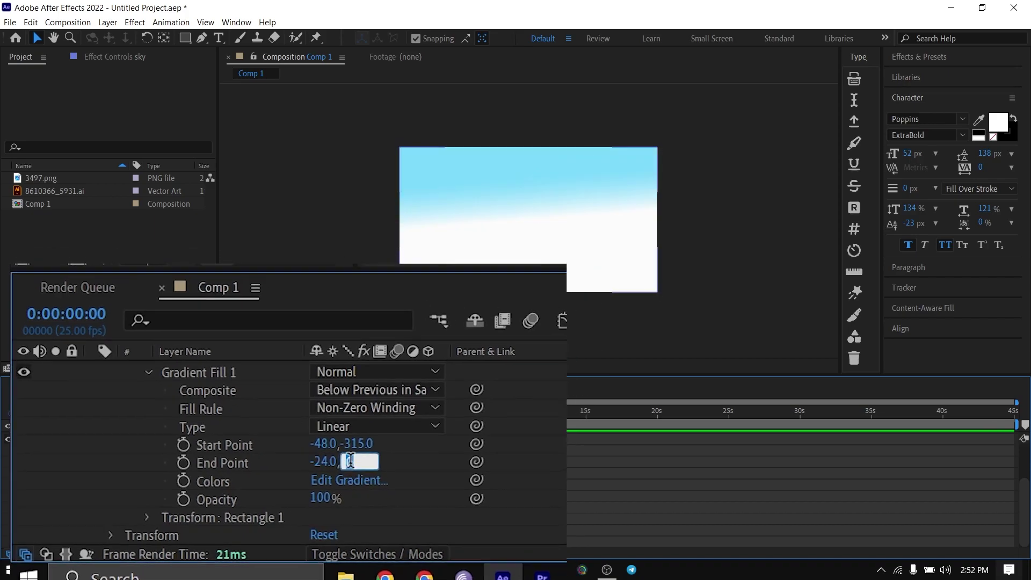
pyautogui.write('81')
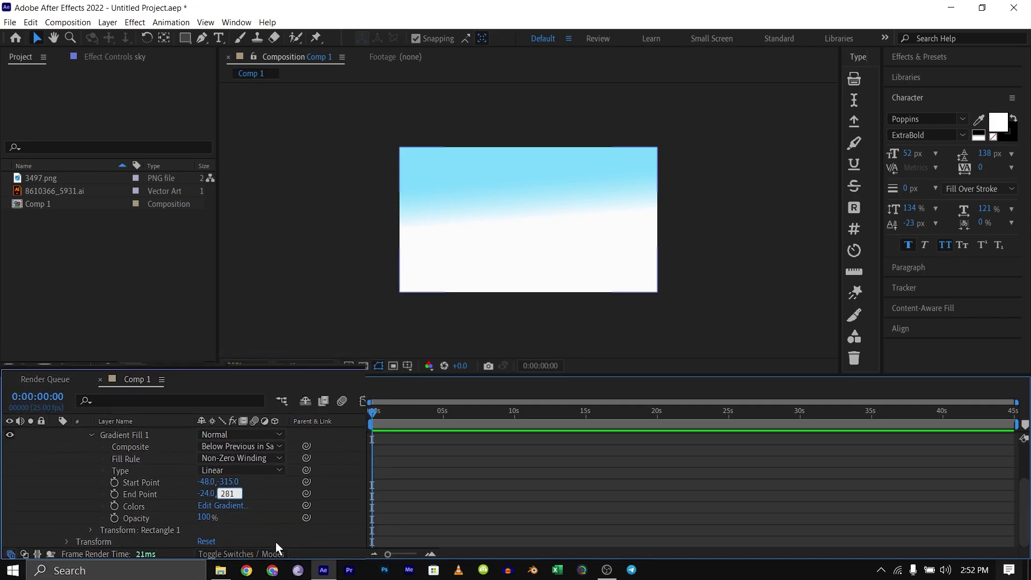
pyautogui.press('Return')
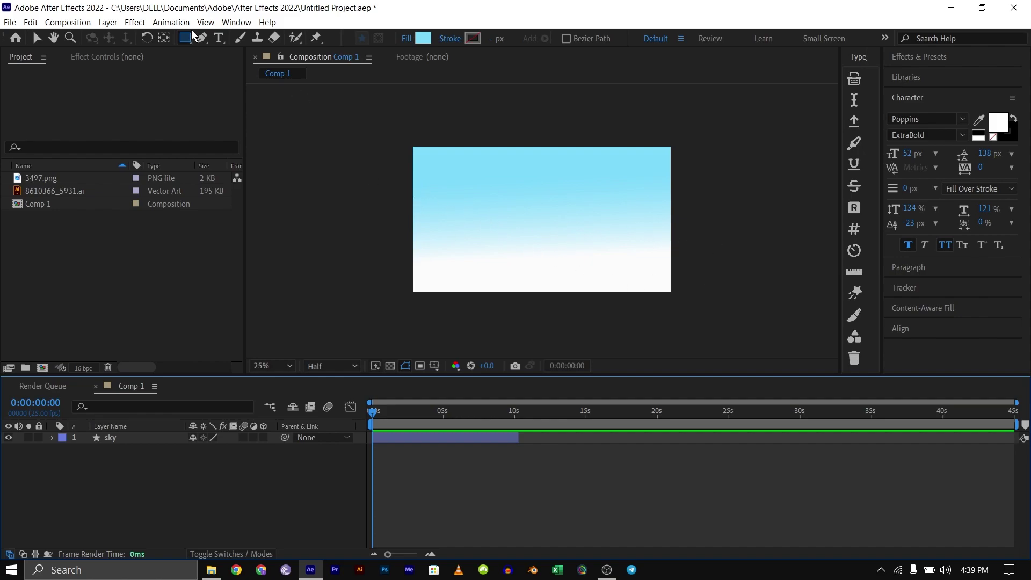
# Step: Switch the new-shape fill type from gradient to Solid Color, keeping light blue 7CDAFB
pyautogui.click(423, 38)
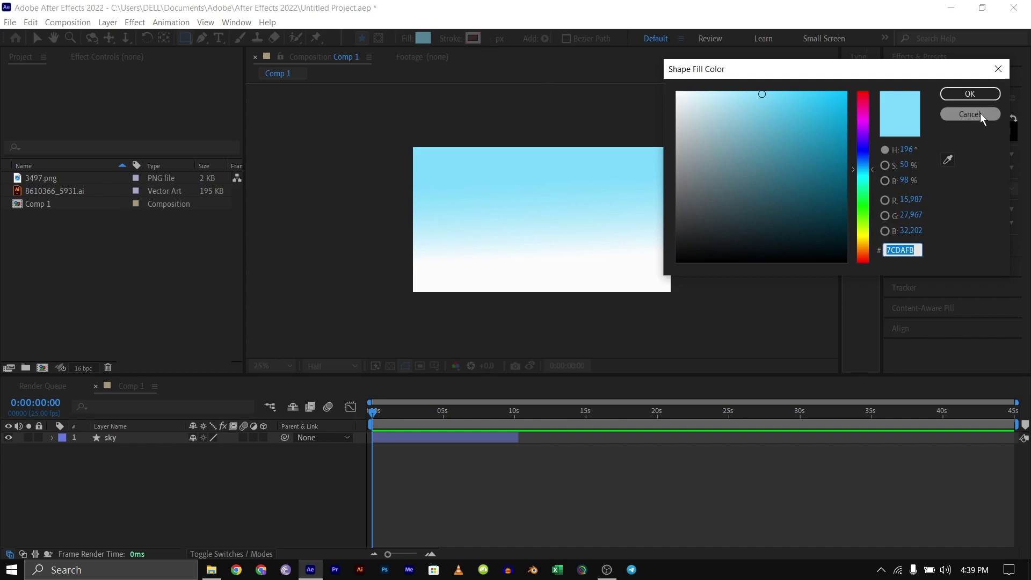
pyautogui.click(997, 68)
pyautogui.click(406, 38)
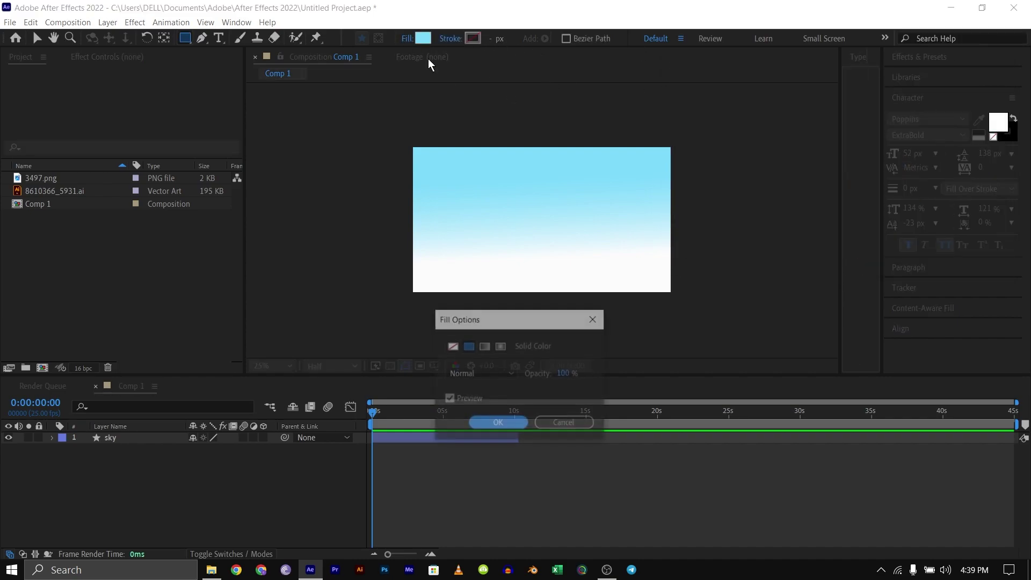
pyautogui.click(492, 425)
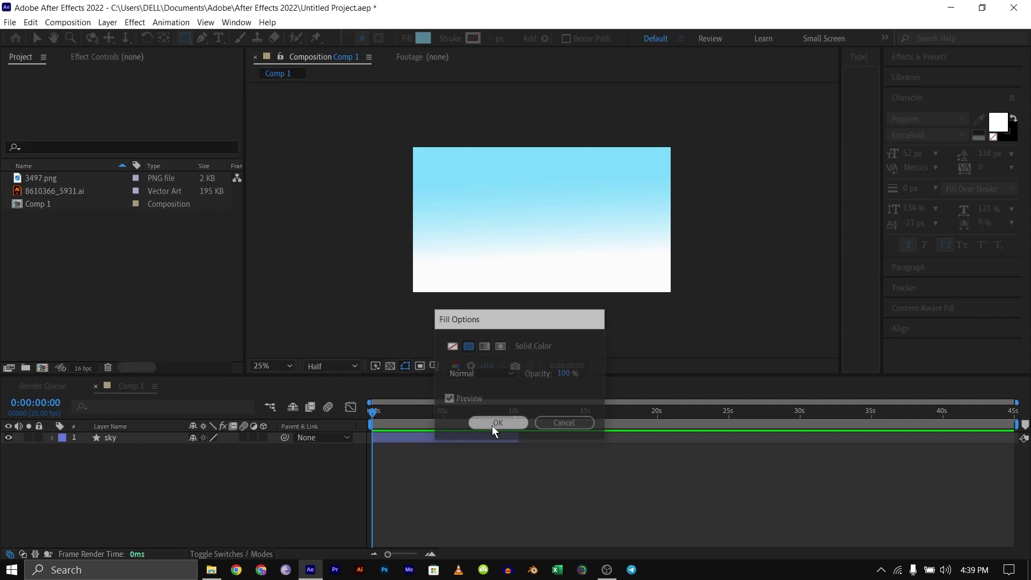
# Step: Draw a blue rectangle over the lower half of the comp and search effects for 'wave'
pyautogui.moveTo(394, 216); pyautogui.dragTo(705, 308)
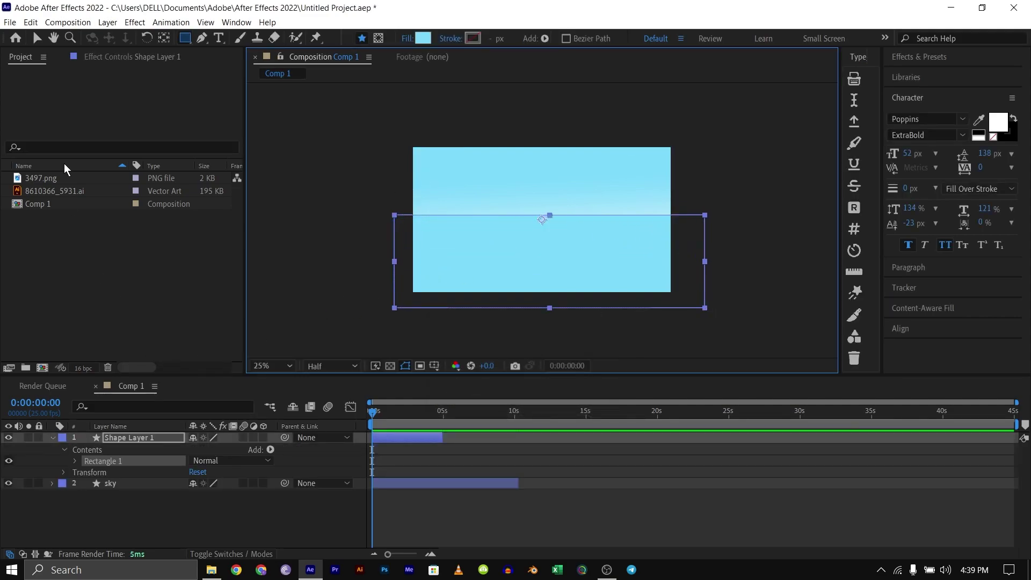
pyautogui.click(130, 438)
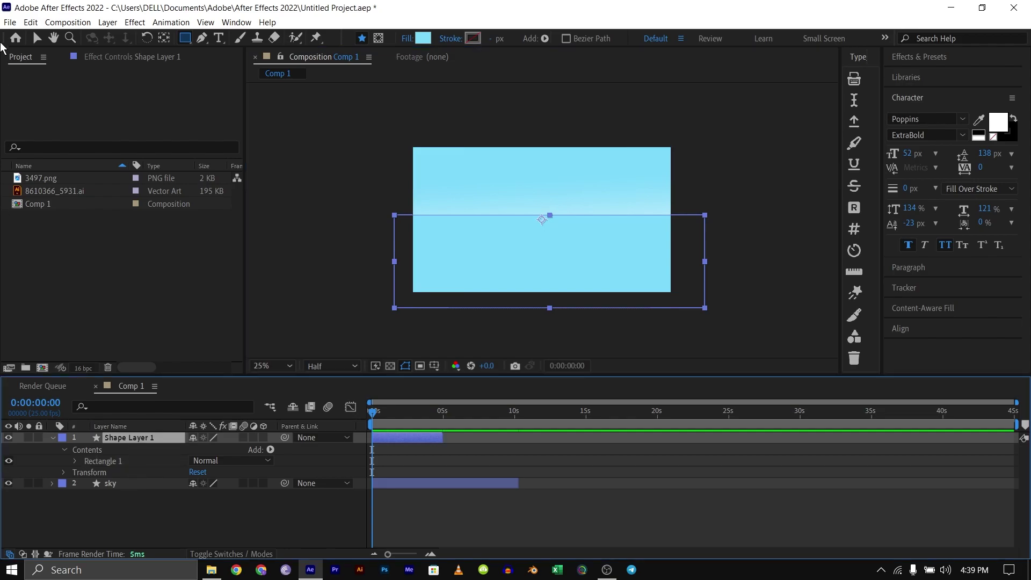
pyautogui.click(35, 38)
pyautogui.click(149, 436)
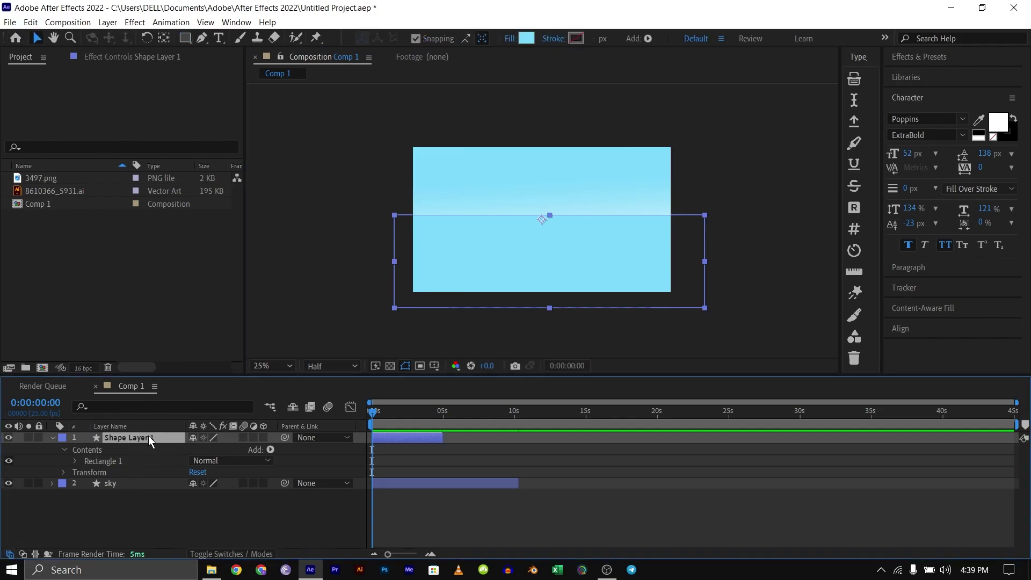
pyautogui.hotkey('ctrl', 'space')
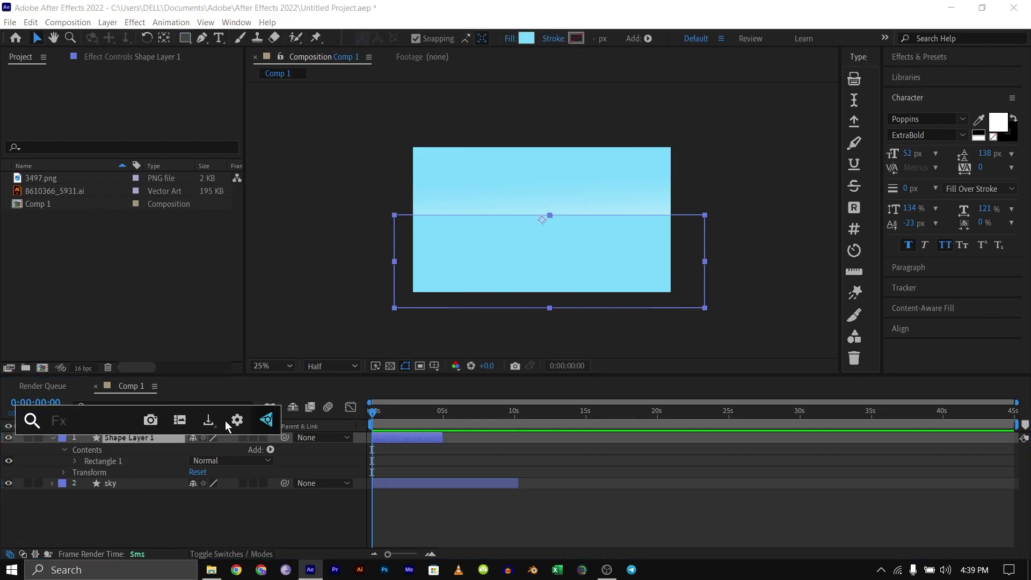
pyautogui.write('wave')
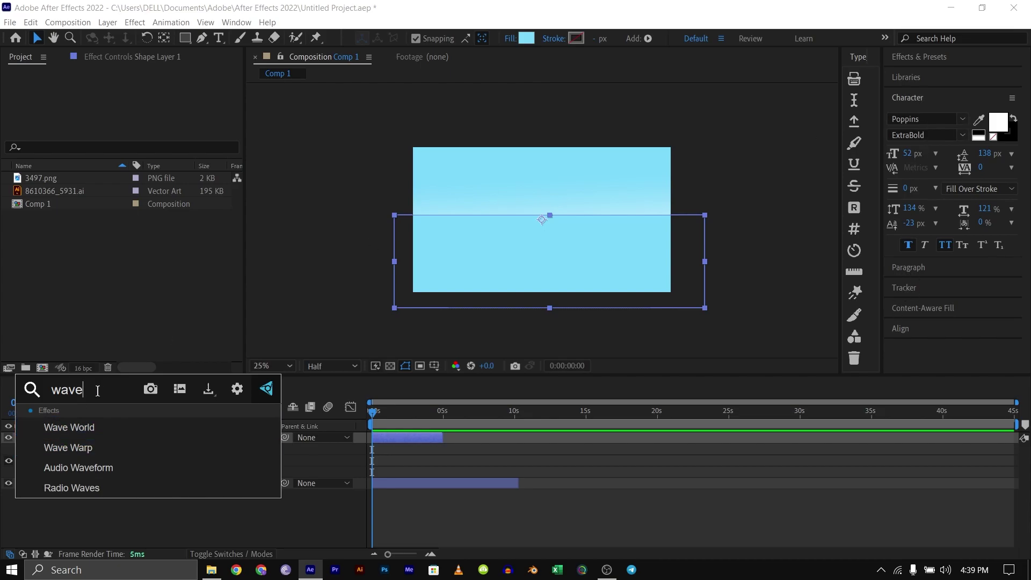
# Step: Apply Wave Warp to the rectangle with wave height 33 and width 731
pyautogui.click(75, 447)
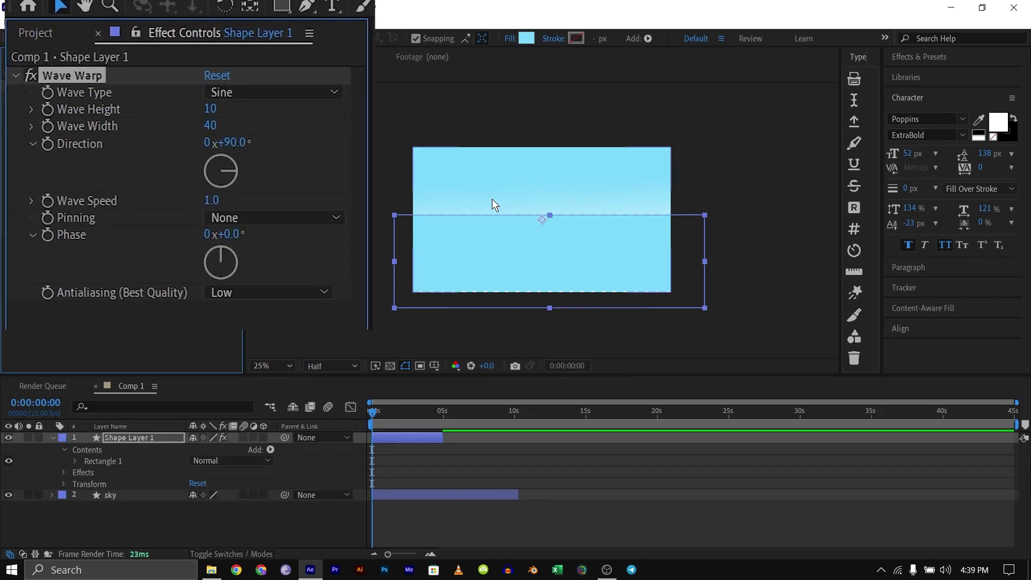
pyautogui.press('.')
pyautogui.press(',')
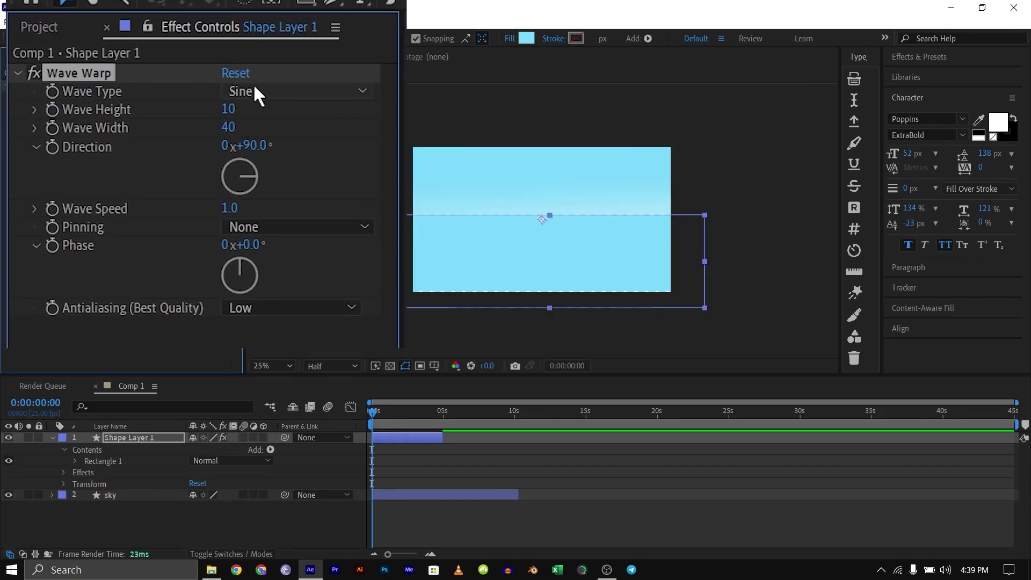
pyautogui.click(227, 110)
pyautogui.write('33')
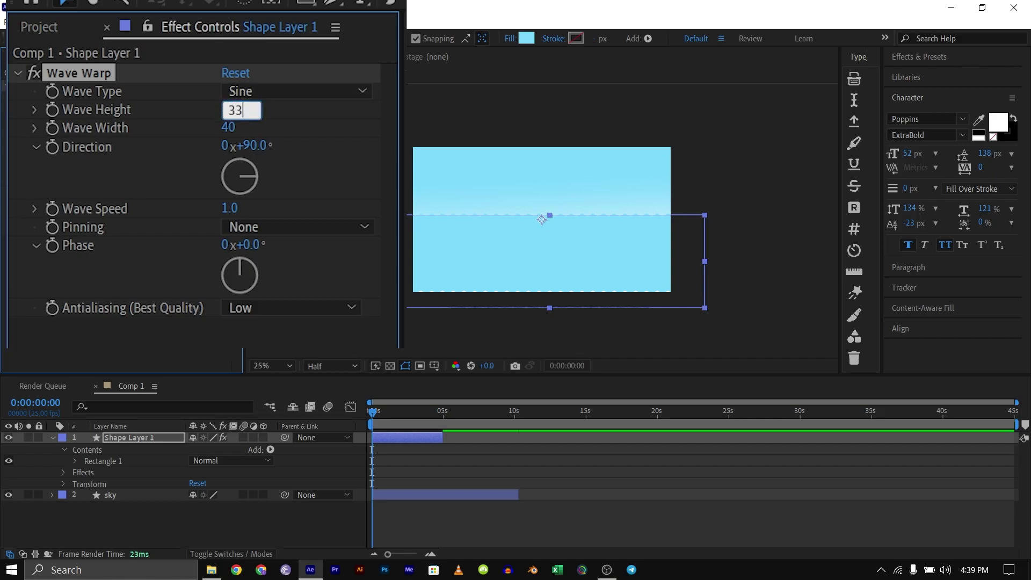
pyautogui.press('Return')
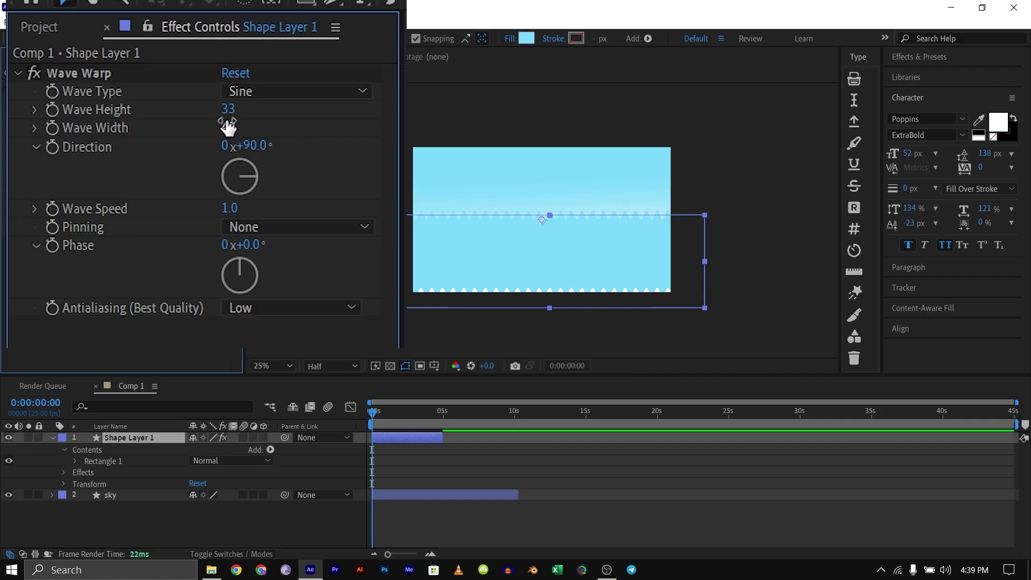
pyautogui.click(228, 127)
pyautogui.write('731')
pyautogui.press('Return')
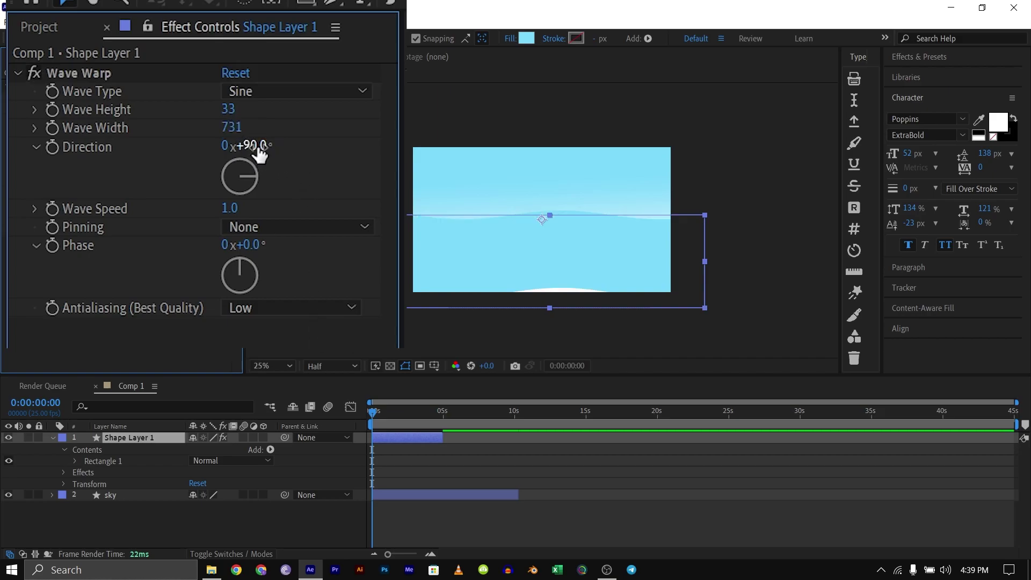
# Step: Set Wave Warp speed to 0.2 and pinning to Bottom Edge
pyautogui.click(229, 207)
pyautogui.write('0')
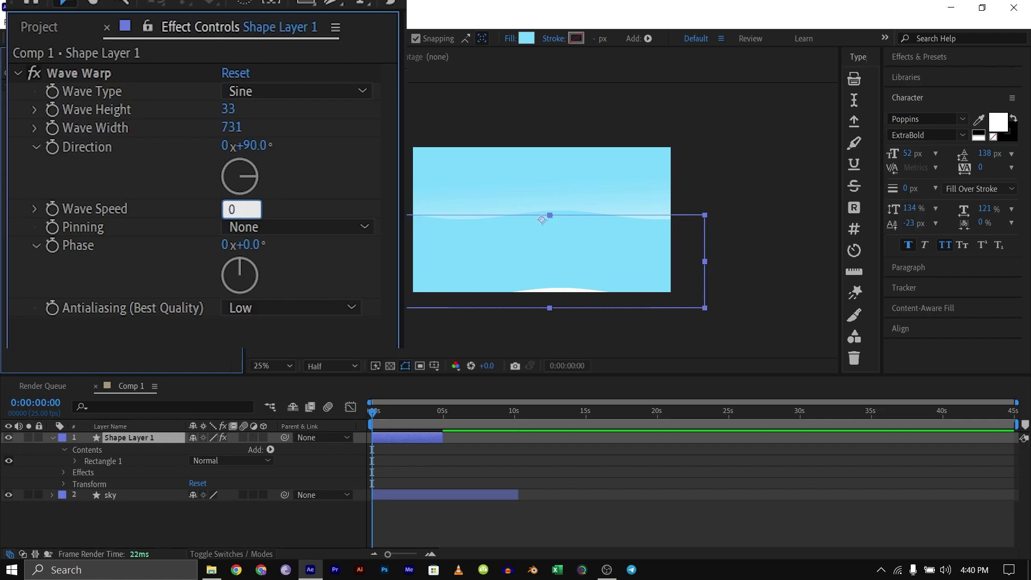
pyautogui.write('.2')
pyautogui.press('Return')
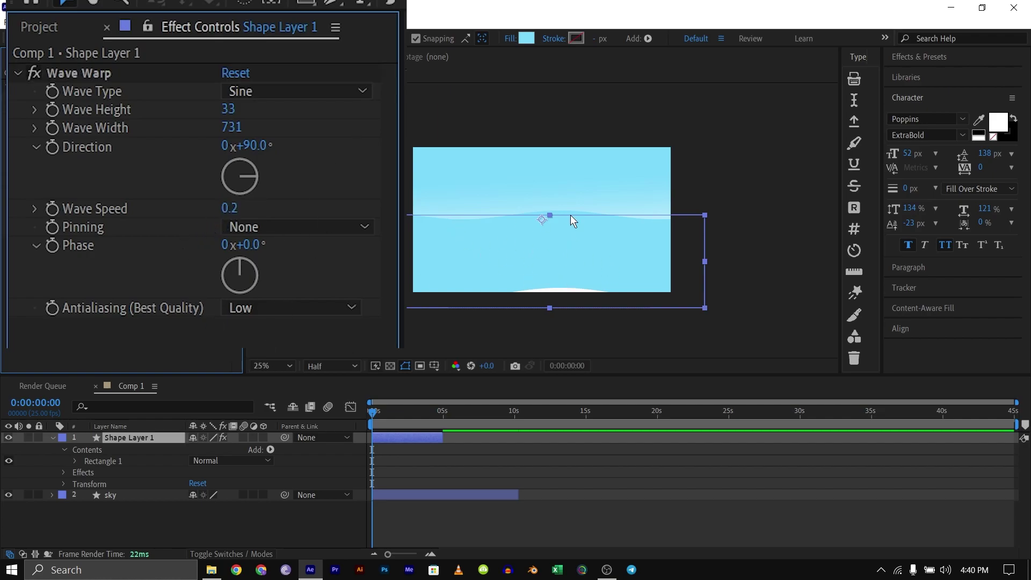
pyautogui.click(279, 225)
pyautogui.press('Down')
pyautogui.press('Down')
pyautogui.press('Down')
pyautogui.press('Down')
pyautogui.press('Down')
pyautogui.press('Down')
pyautogui.press('Return')
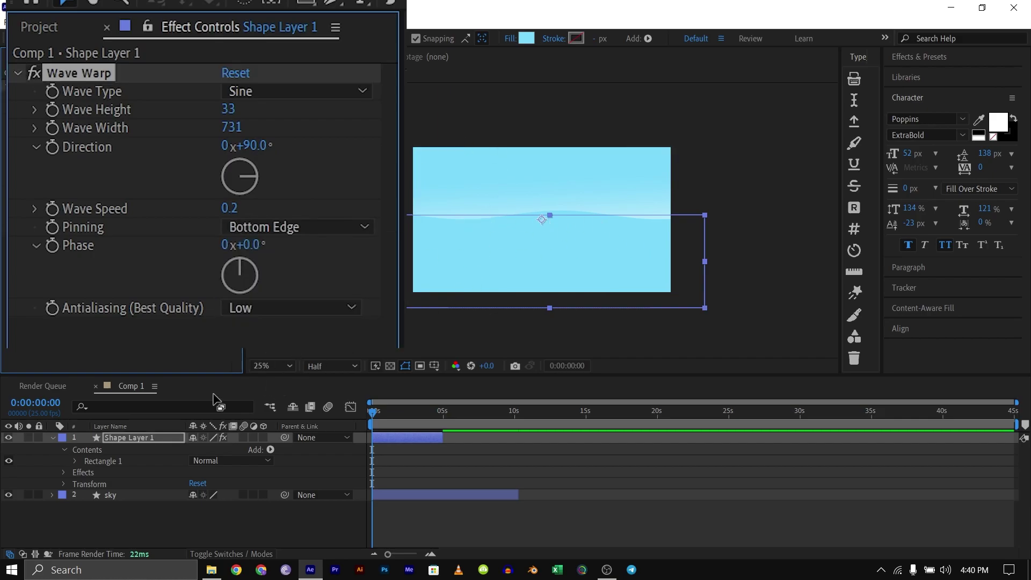
pyautogui.click(52, 436)
# Step: Add the 3497.png palette image to Comp 1 and place it in the top-left corner
pyautogui.click(39, 27)
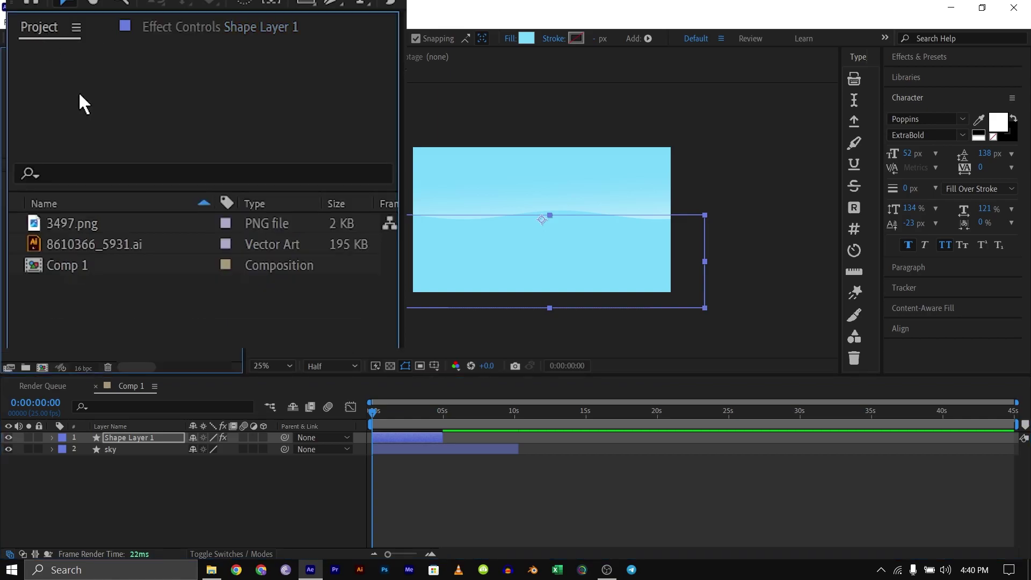
pyautogui.moveTo(102, 224); pyautogui.dragTo(118, 436)
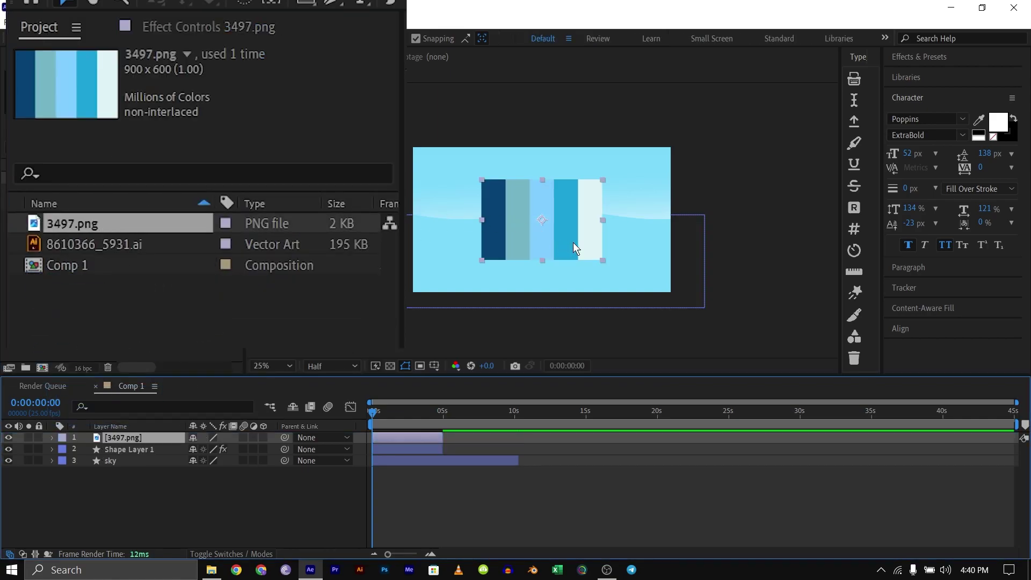
pyautogui.moveTo(572, 243); pyautogui.dragTo(426, 164)
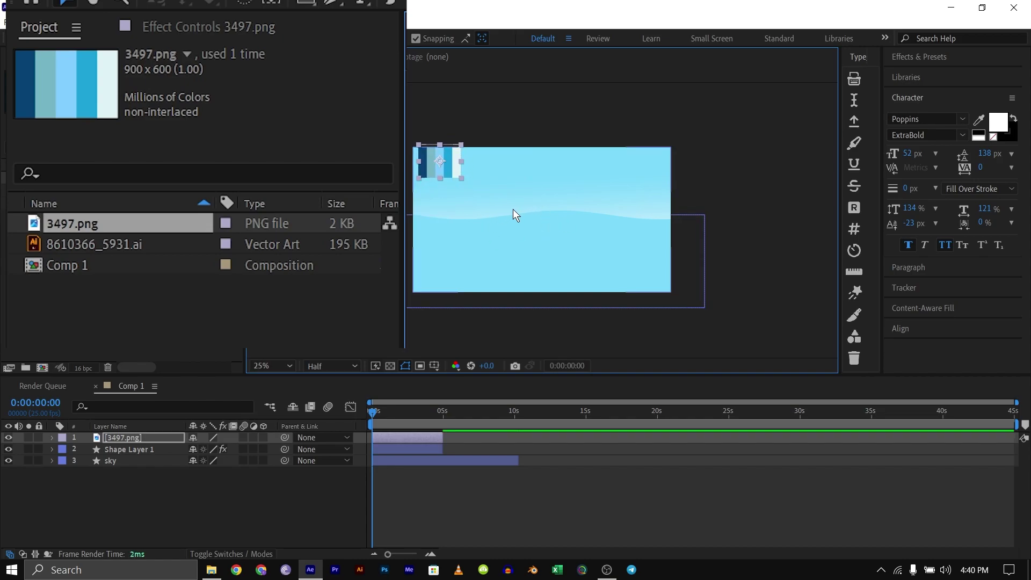
pyautogui.click(206, 490)
pyautogui.click(120, 450)
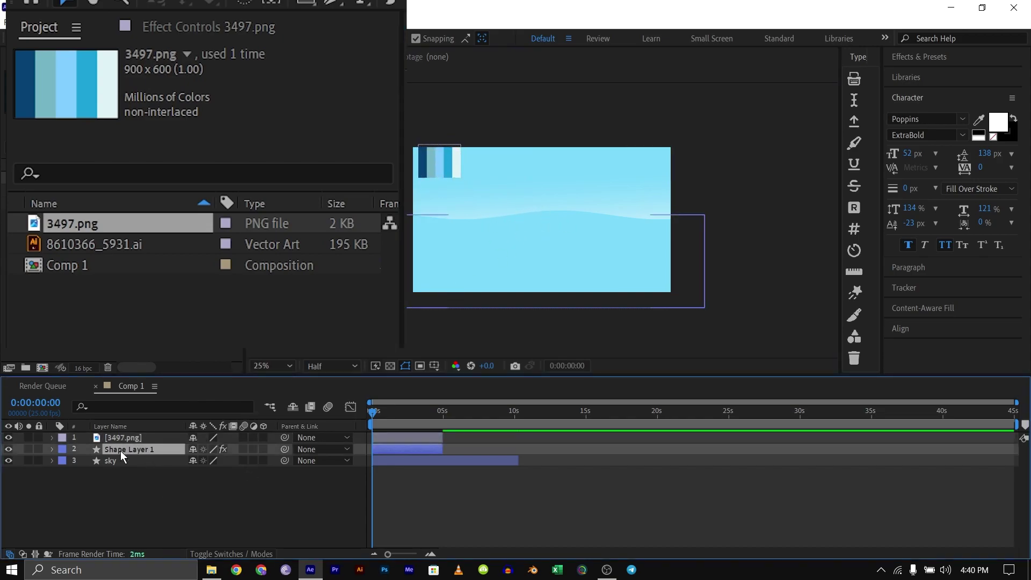
# Step: Rename the wave layer 'ocean 1' and duplicate it as ocean 2
pyautogui.press('Return')
pyautogui.write('ocean')
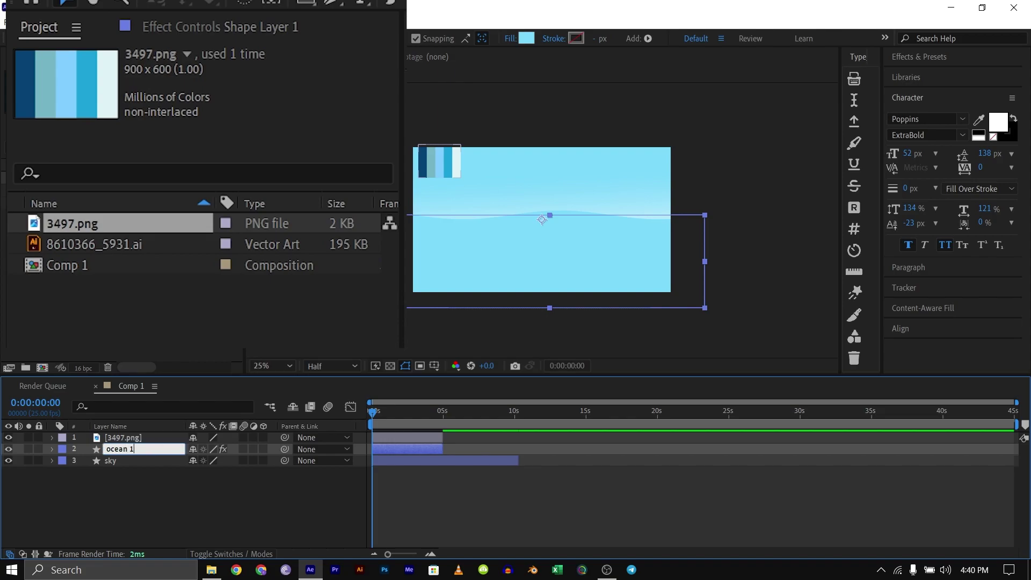
pyautogui.press('Return')
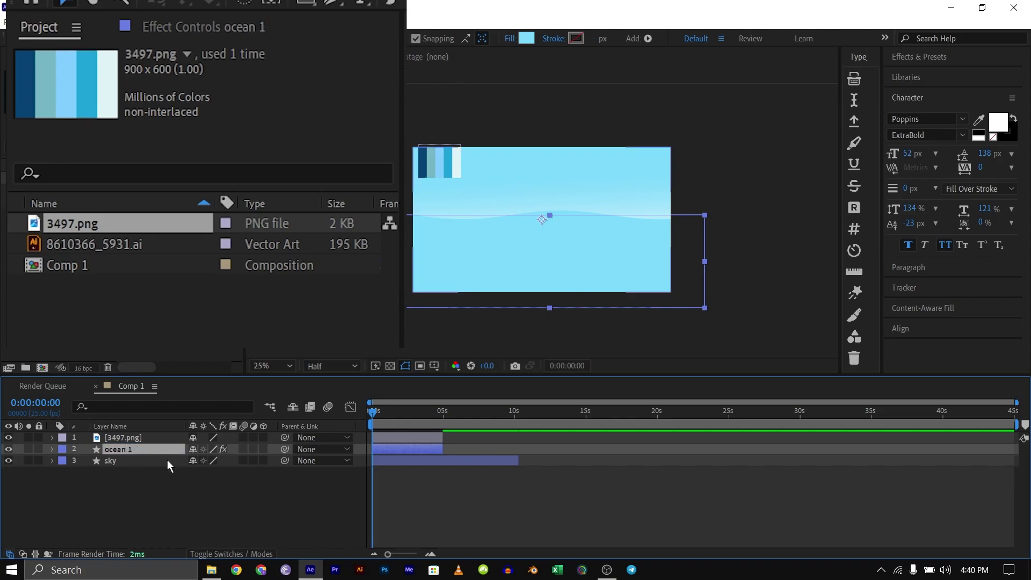
pyautogui.hotkey('ctrl', 'd')
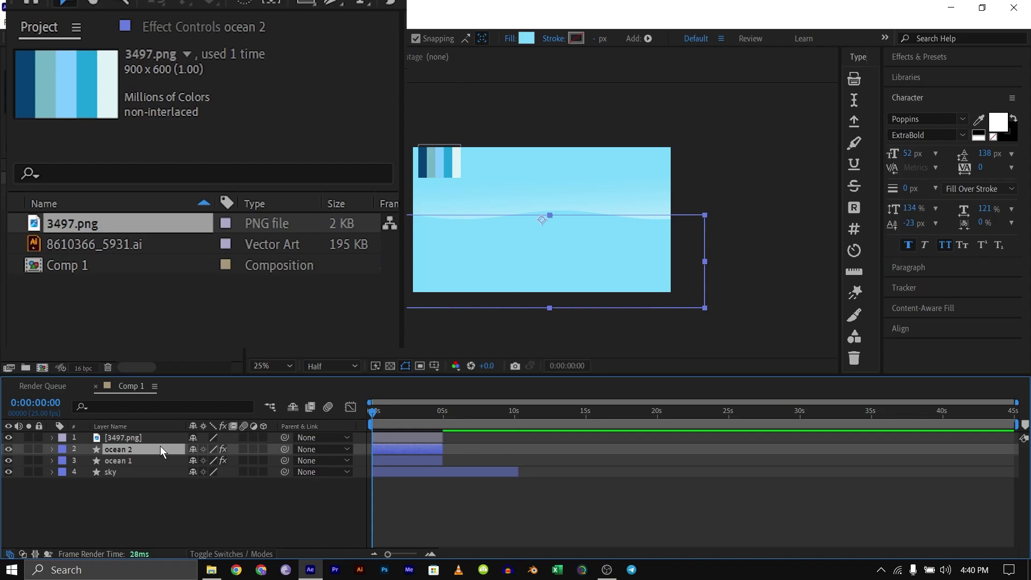
# Step: Move ocean 2 down to Y 675 and fill it with palette blue 1DA2D8
pyautogui.press('p')
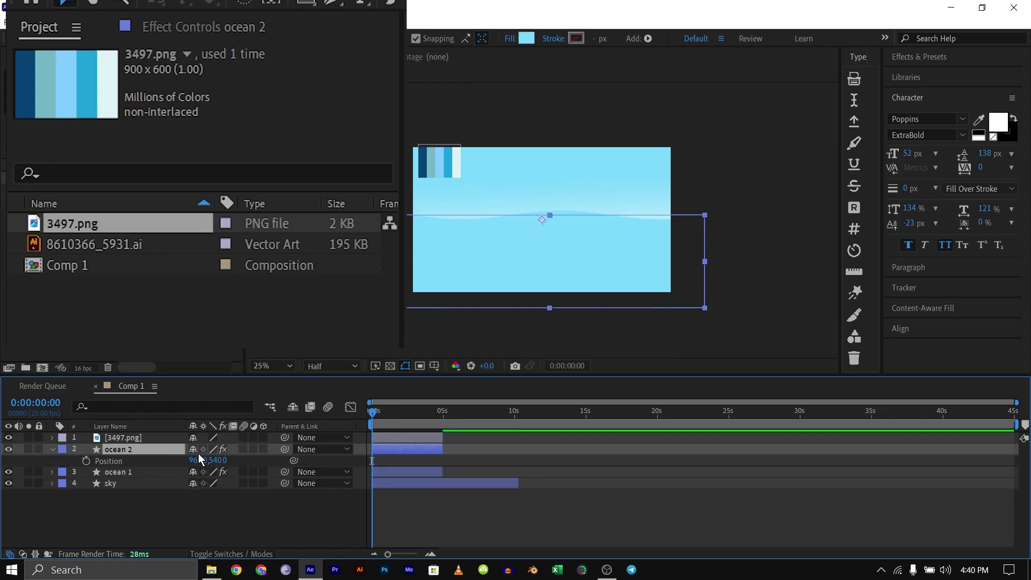
pyautogui.moveTo(219, 461); pyautogui.dragTo(371, 461)
pyautogui.moveTo(283, 460); pyautogui.dragTo(299, 467)
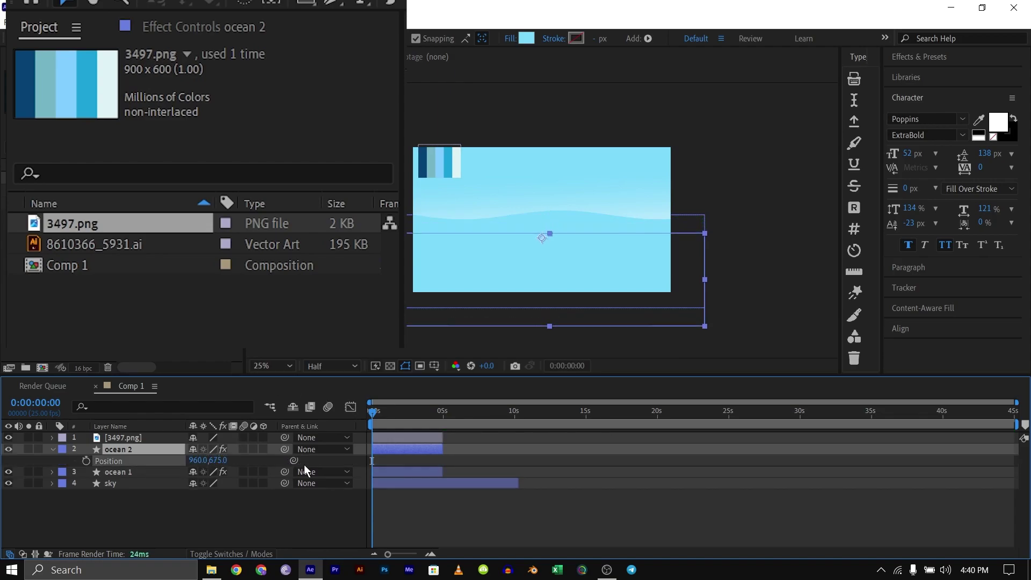
pyautogui.click(527, 38)
pyautogui.click(947, 160)
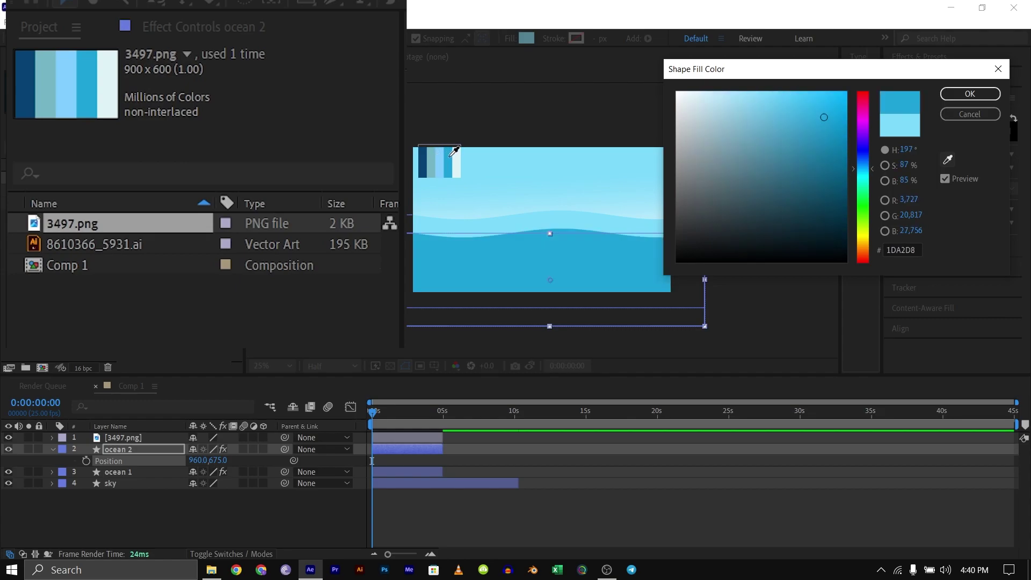
pyautogui.click(451, 156)
pyautogui.click(969, 95)
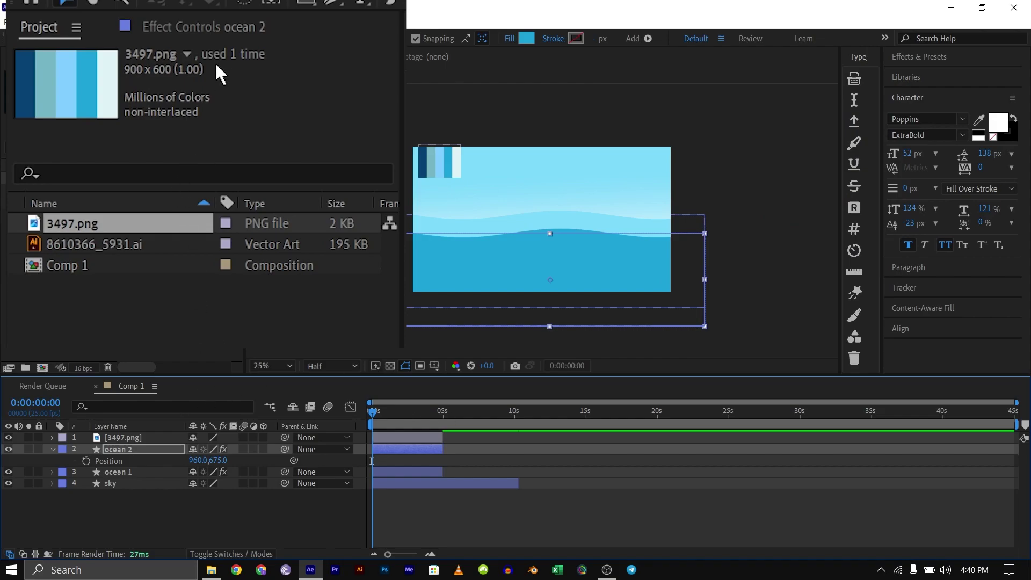
# Step: Preview the wave animation and return the playhead to the start
pyautogui.click(213, 28)
pyautogui.press('space')
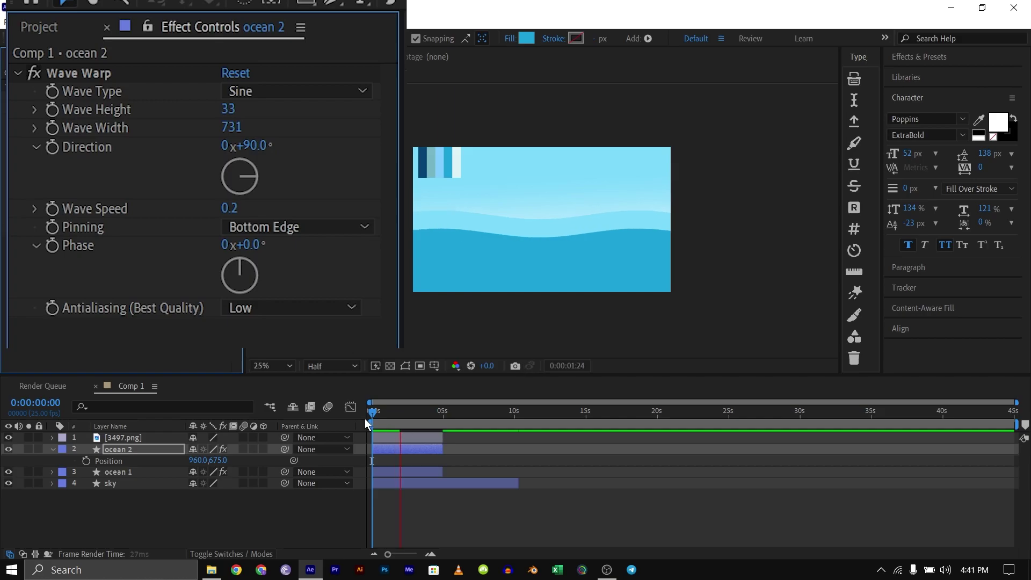
pyautogui.press('space')
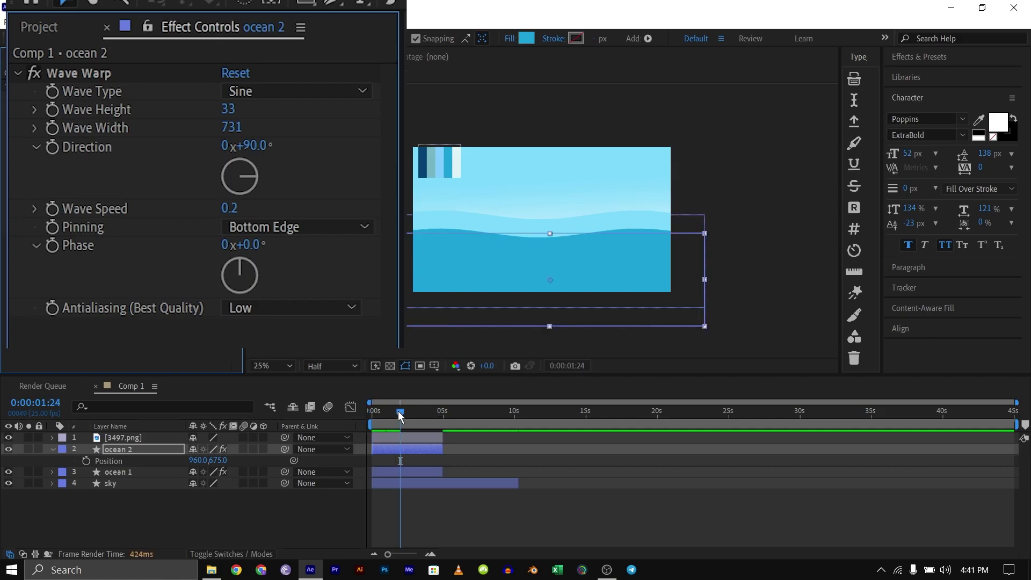
pyautogui.moveTo(397, 410); pyautogui.dragTo(301, 412)
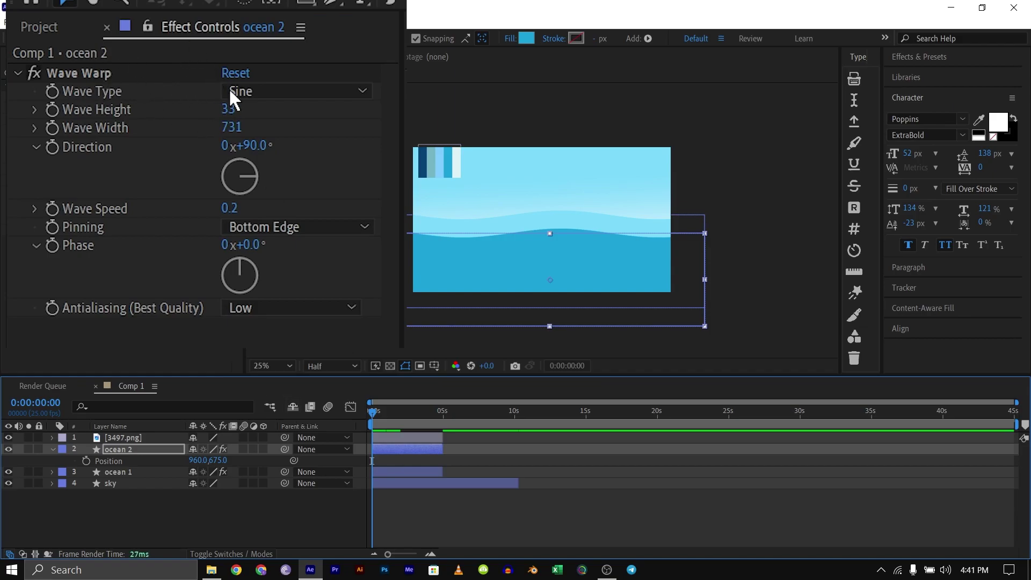
# Step: Set ocean 2's Wave Warp height to 56 and width to 735
pyautogui.click(102, 450)
pyautogui.click(231, 109)
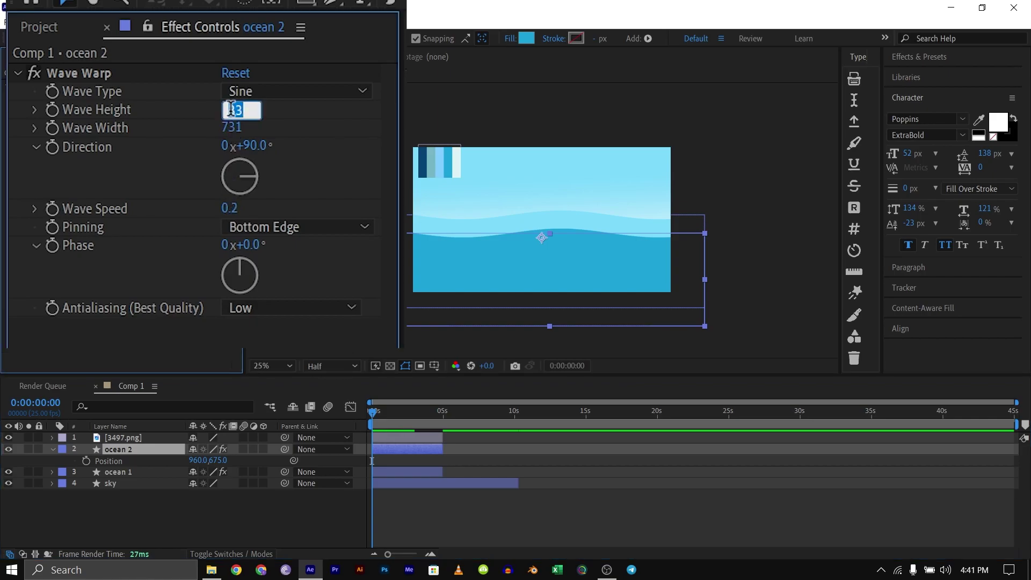
pyautogui.write('56')
pyautogui.click(237, 127)
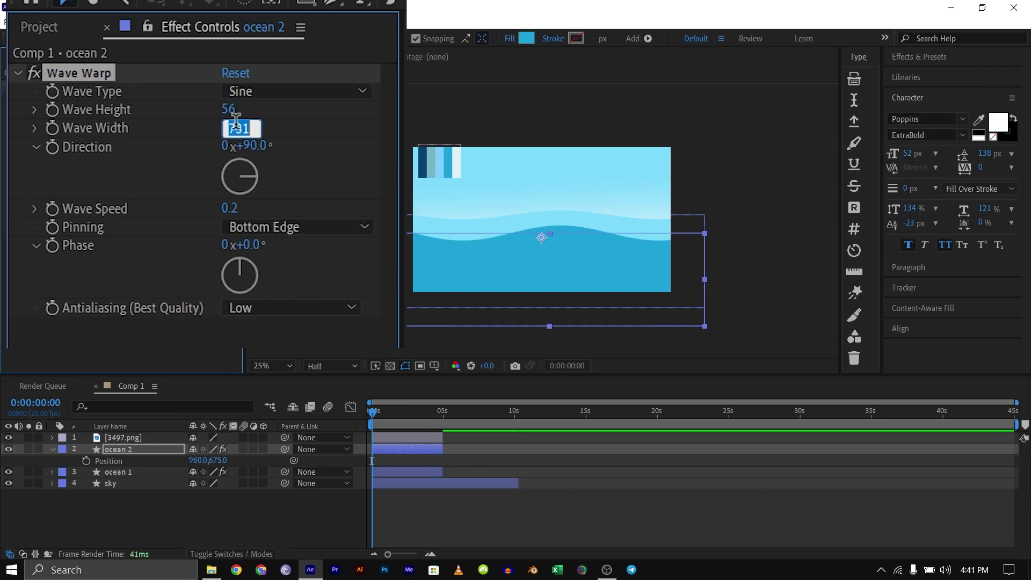
pyautogui.write('735')
pyautogui.press('Return')
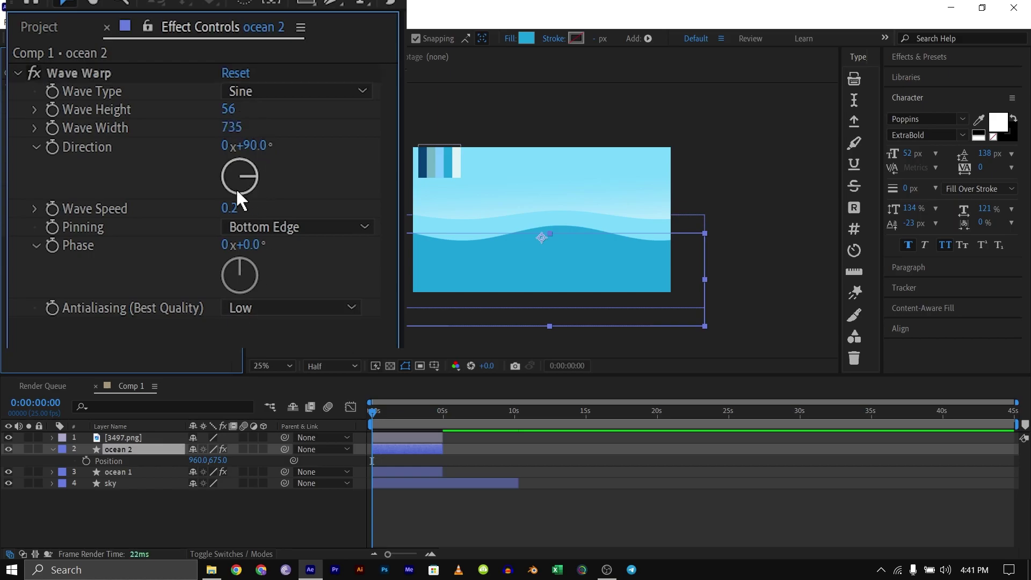
# Step: Give ocean 2's wave a speed of 0.3 and phase of 104°, then preview
pyautogui.click(231, 208)
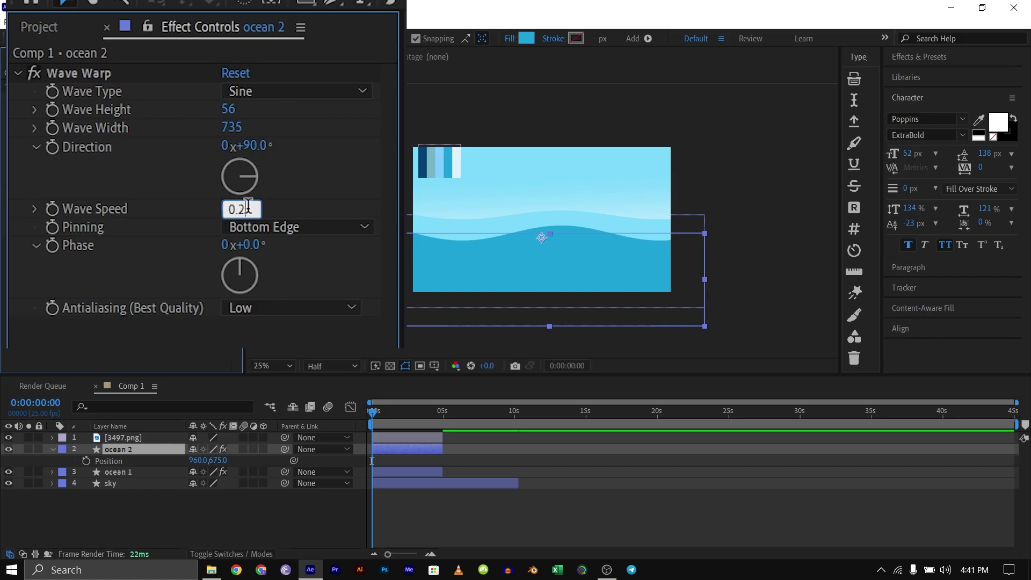
pyautogui.write('0.3')
pyautogui.press('Return')
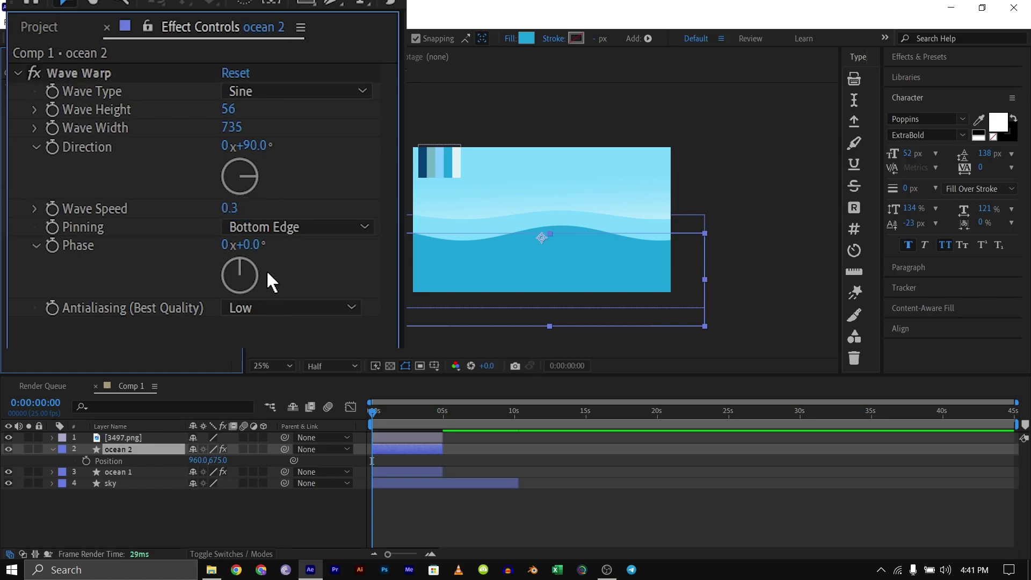
pyautogui.click(251, 246)
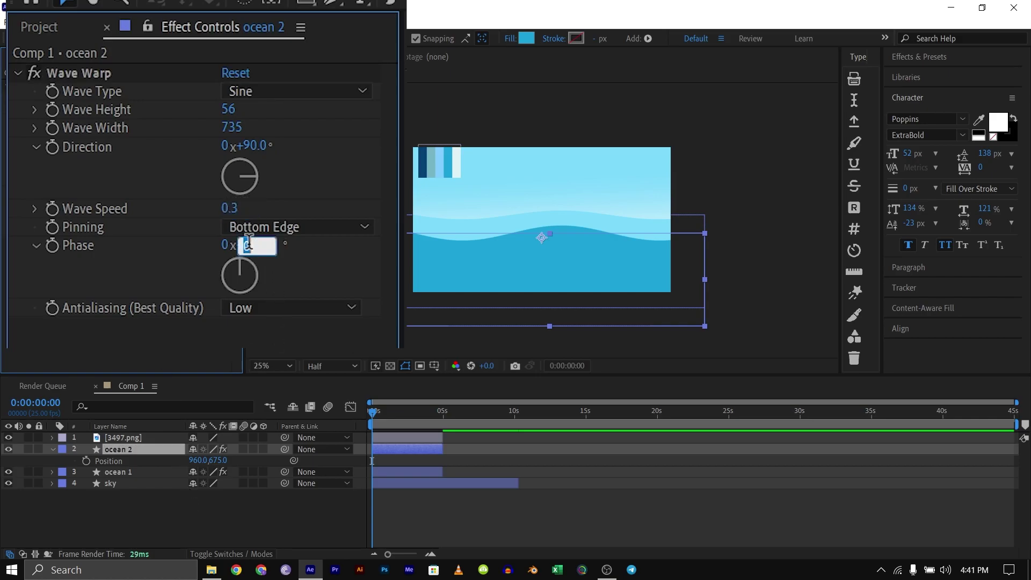
pyautogui.write('104')
pyautogui.press('Return')
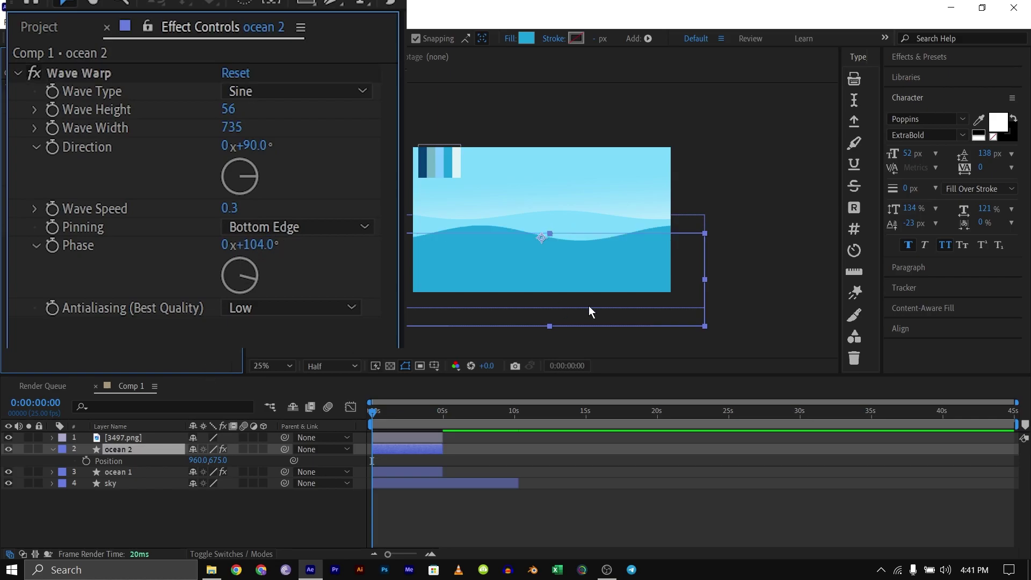
pyautogui.moveTo(375, 412); pyautogui.dragTo(299, 446)
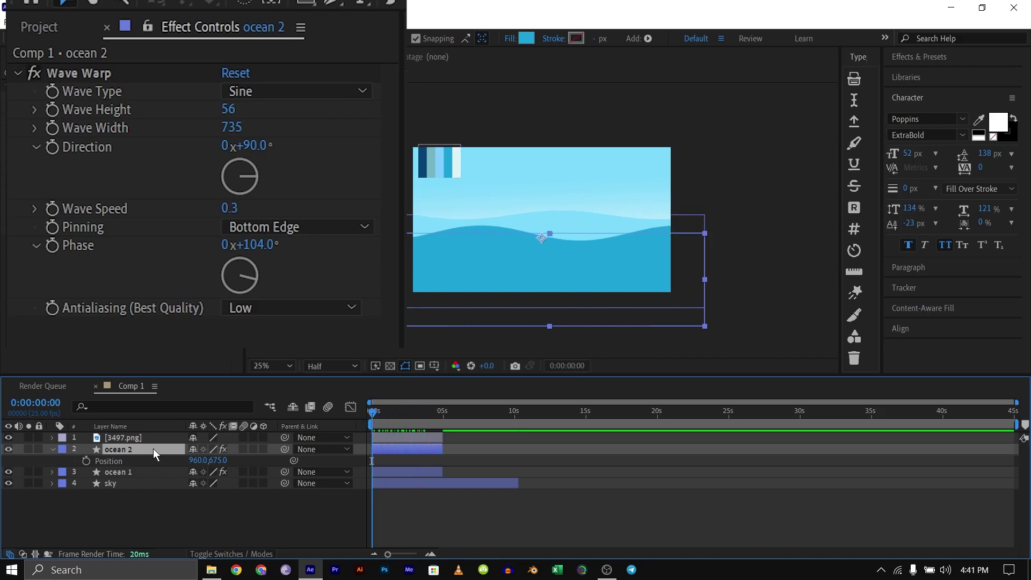
# Step: Duplicate ocean 2 as ocean 3 and lower it to Y 792
pyautogui.hotkey('ctrl', 'd')
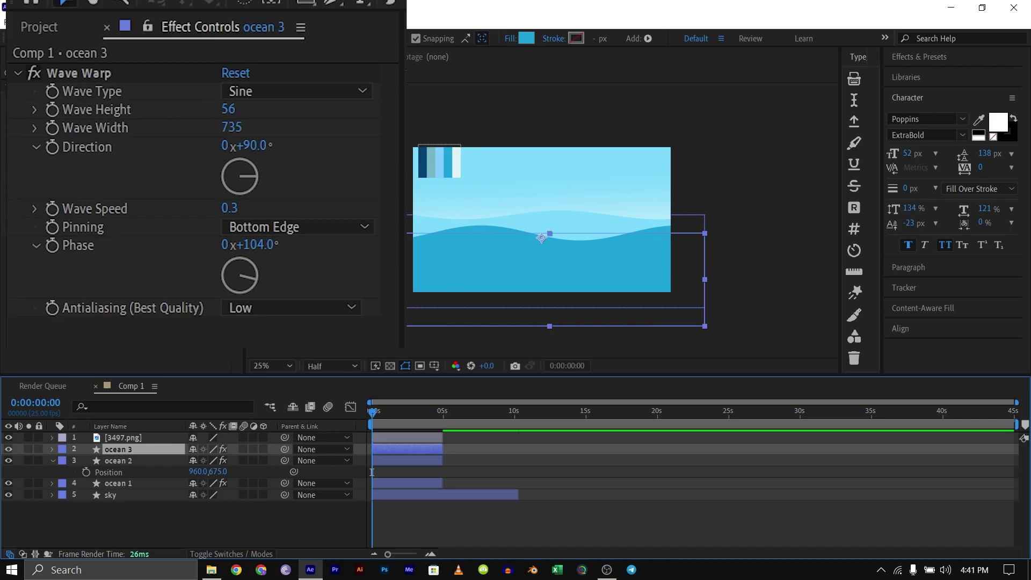
pyautogui.press('p')
pyautogui.moveTo(223, 463); pyautogui.dragTo(365, 360)
# Step: Fill ocean 3 with dark navy 064273 sampled from the palette
pyautogui.click(525, 39)
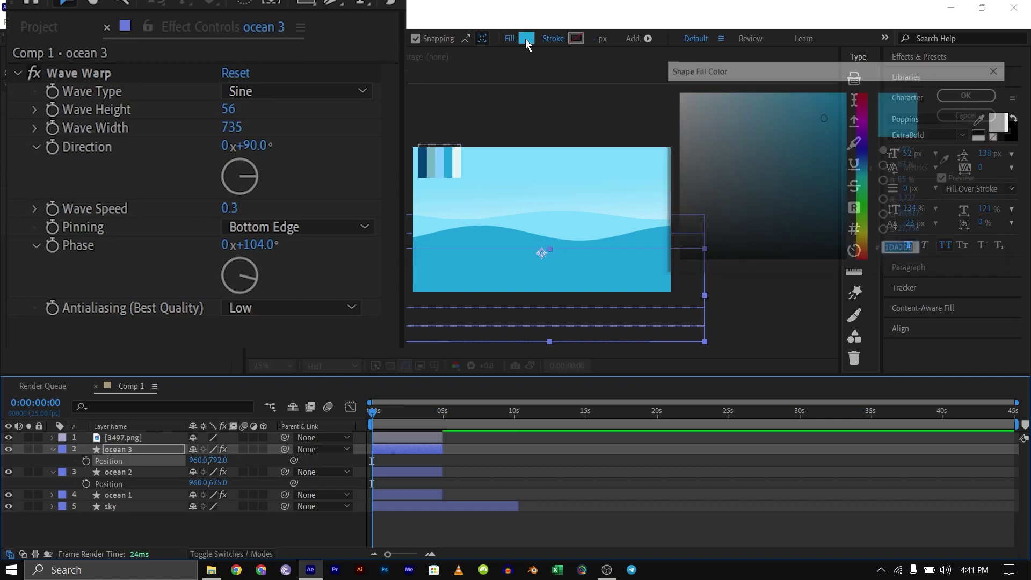
pyautogui.click(948, 159)
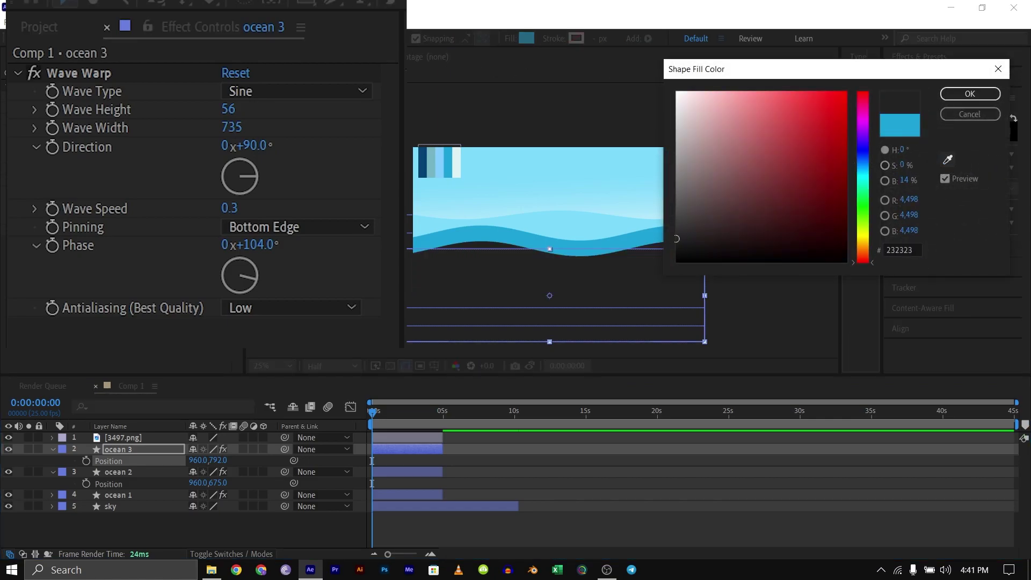
pyautogui.click(424, 157)
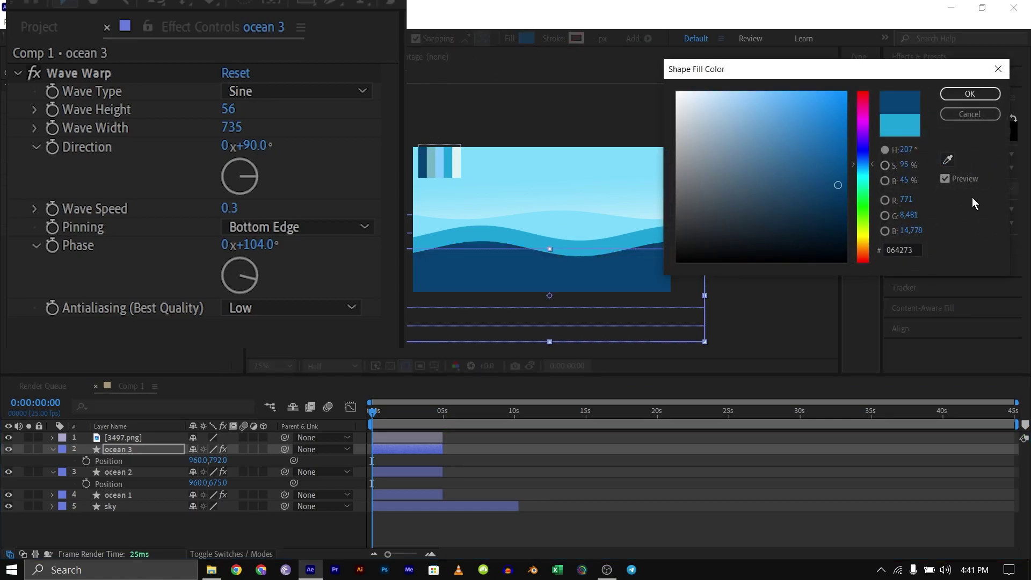
pyautogui.click(986, 97)
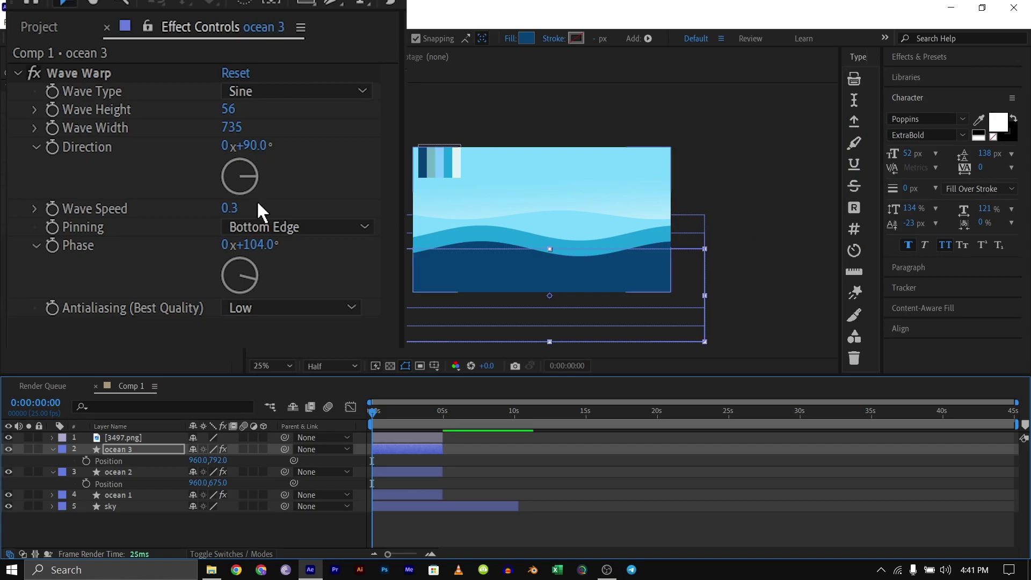
pyautogui.click(131, 452)
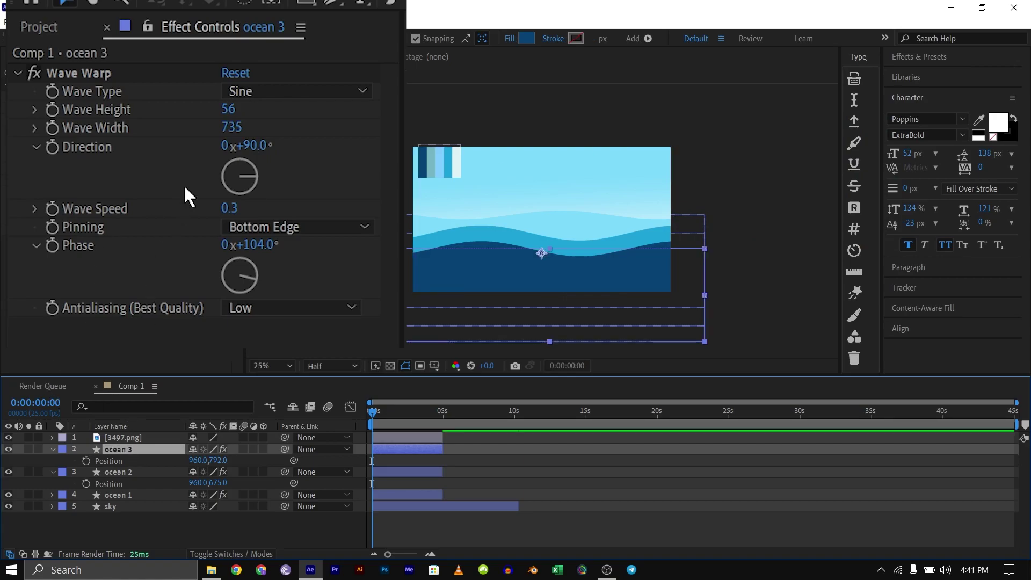
# Step: Set ocean 3's Wave Warp height to 60 and wave width to 750
pyautogui.click(229, 109)
pyautogui.write('60')
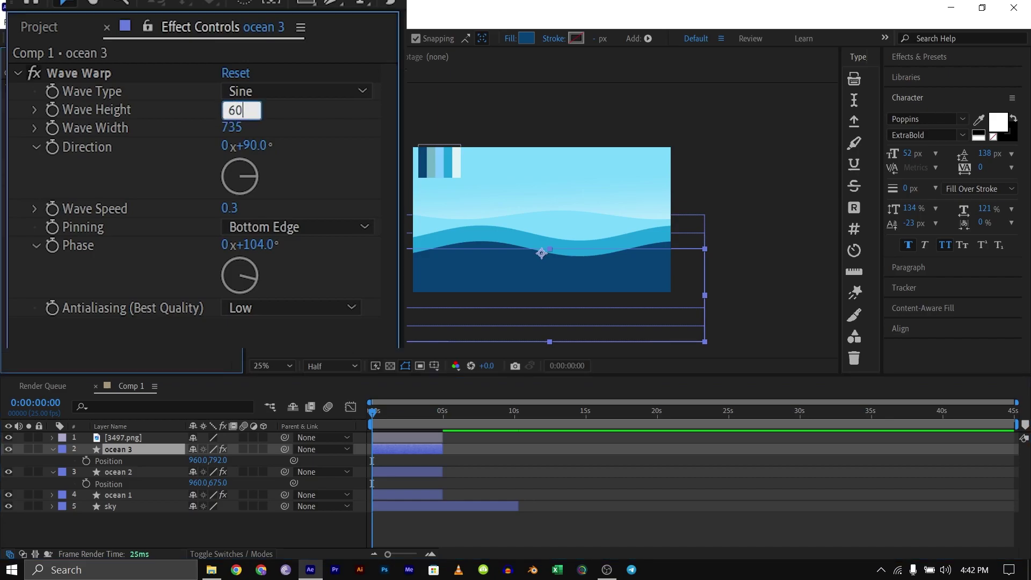
pyautogui.press('Return')
pyautogui.click(235, 127)
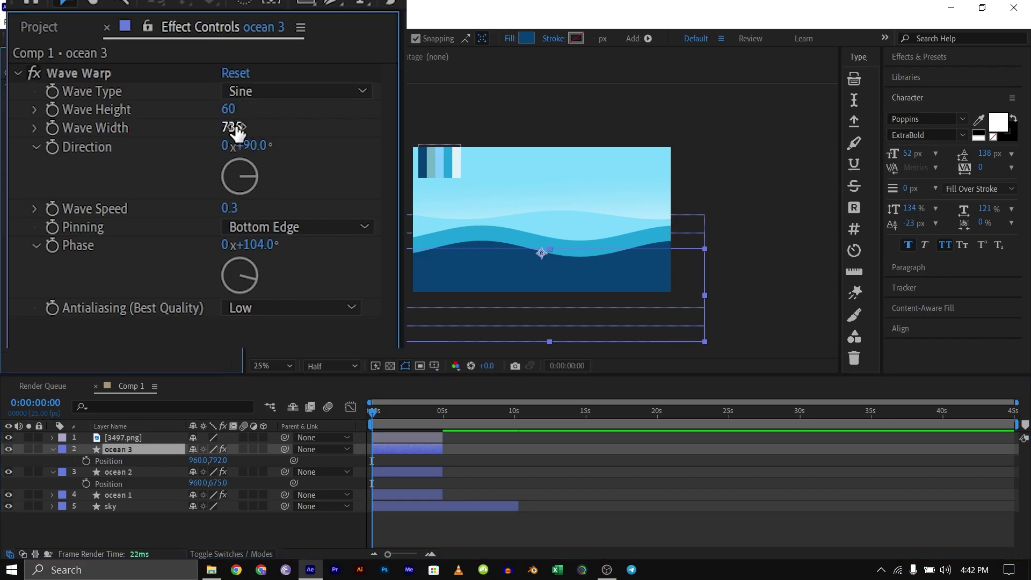
pyautogui.write('7')
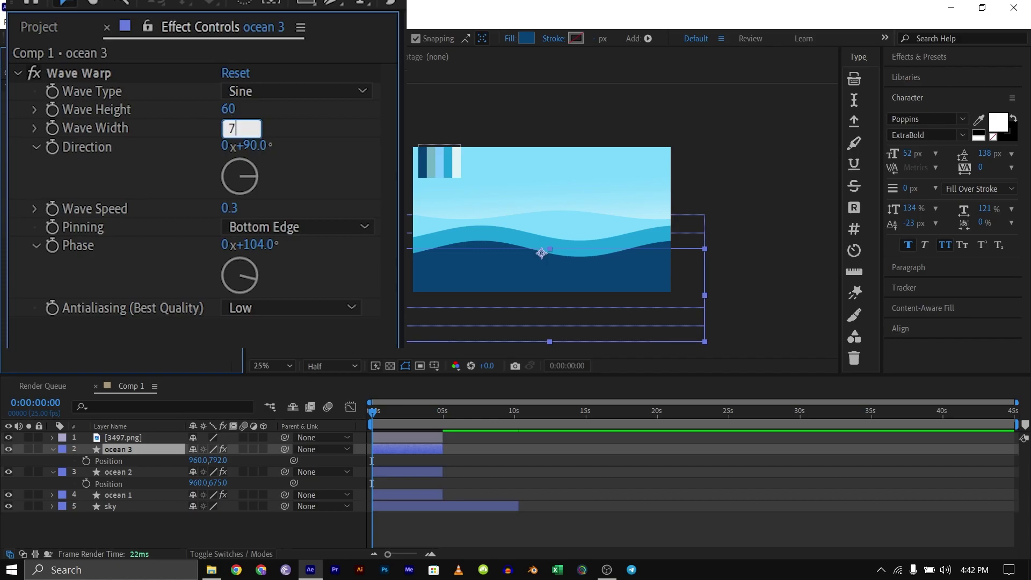
pyautogui.write('50')
pyautogui.press('Return')
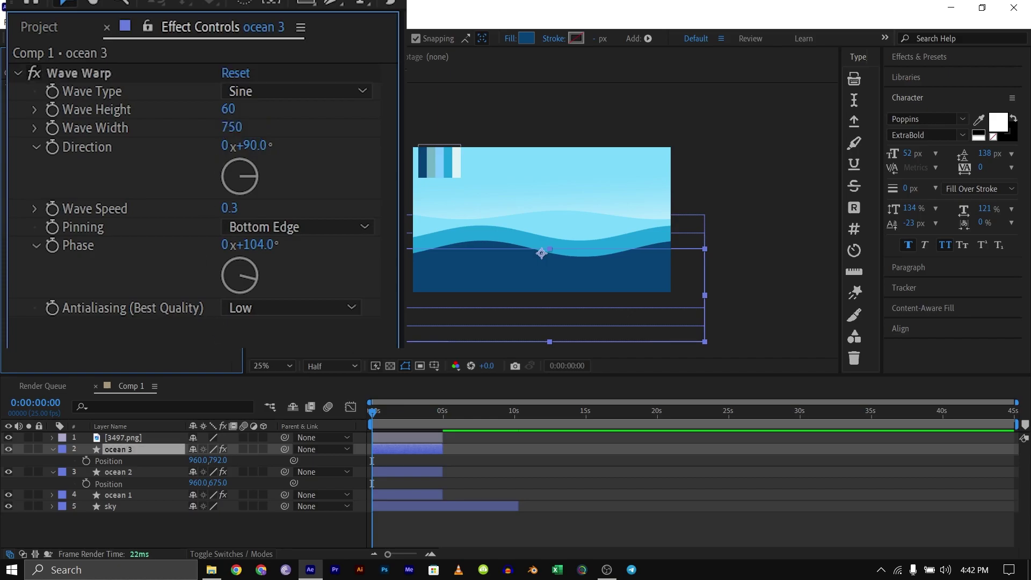
# Step: Set the wave speed to 0.5 and phase to 71°, then scrub to preview the three waves
pyautogui.click(238, 207)
pyautogui.click(244, 201)
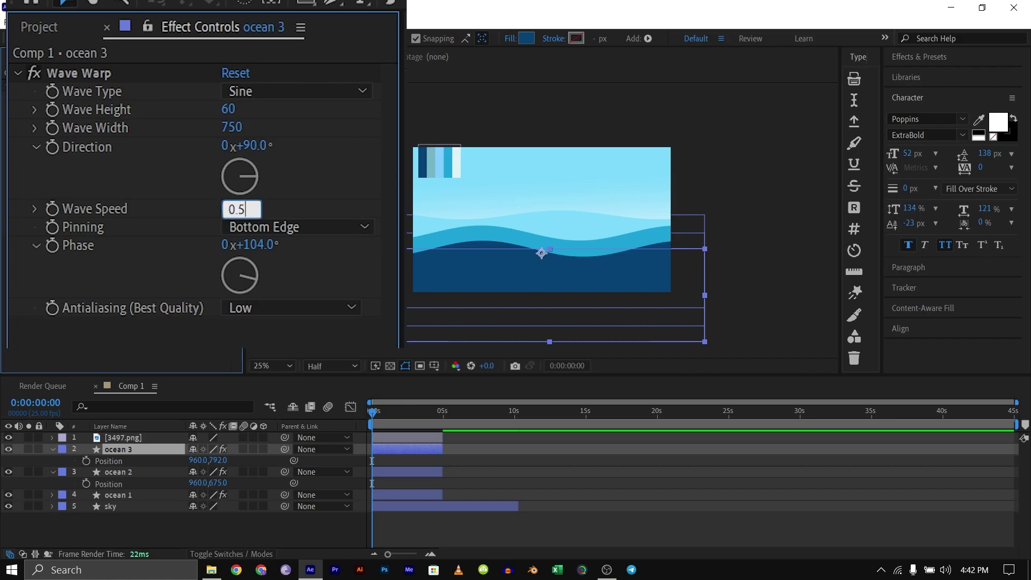
pyautogui.write('5')
pyautogui.press('Return')
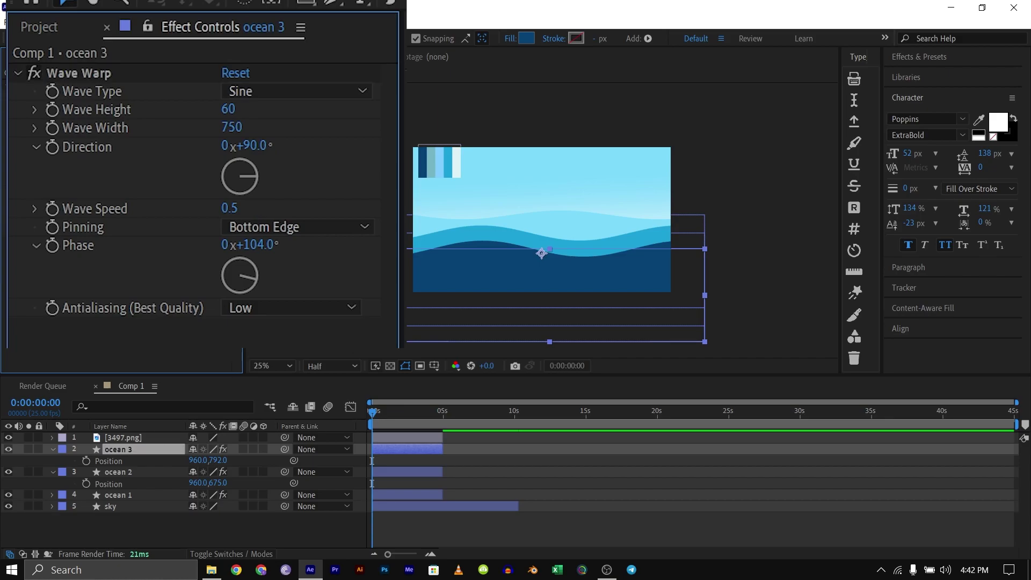
pyautogui.click(259, 245)
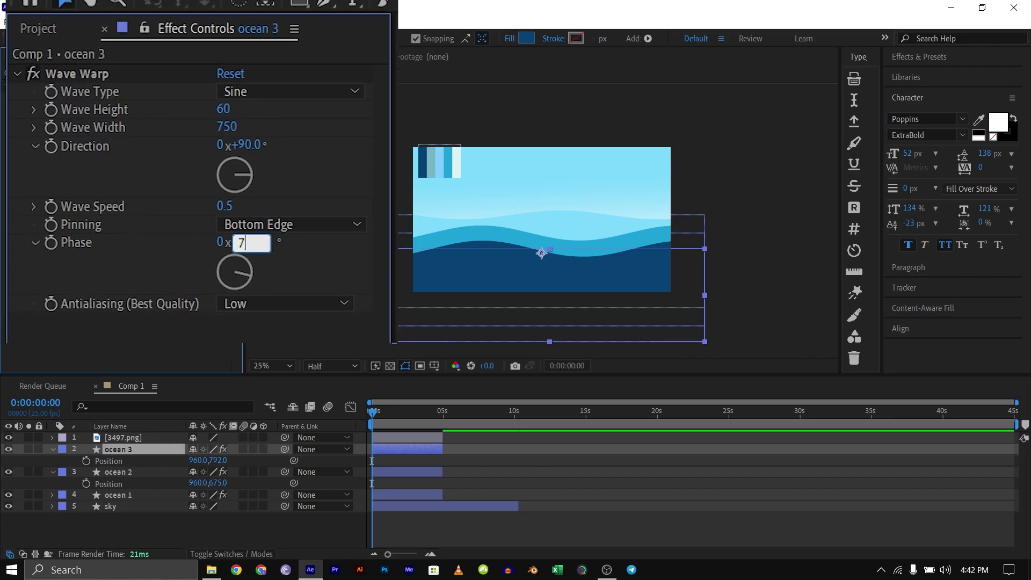
pyautogui.write('71')
pyautogui.press('Return')
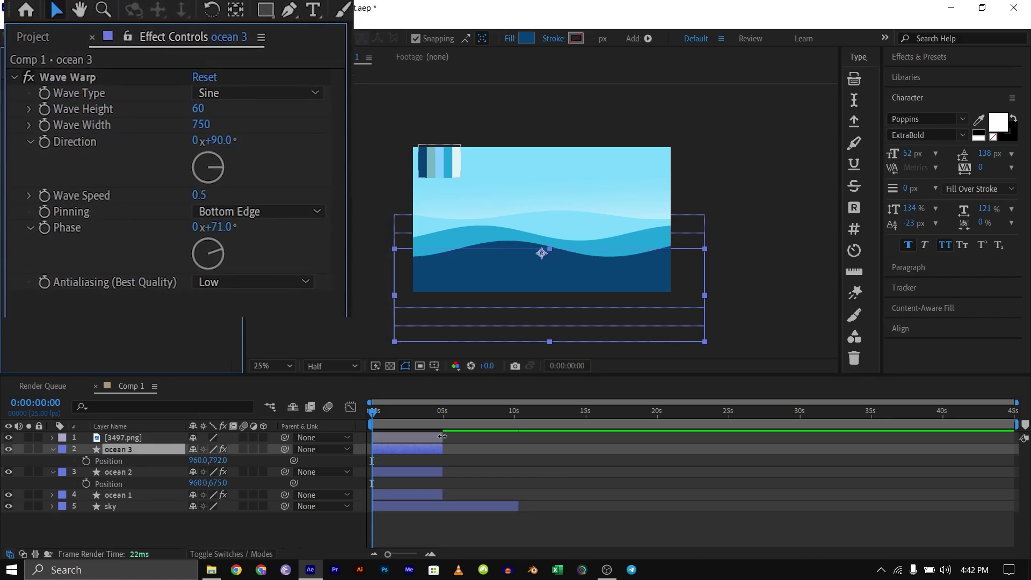
pyautogui.moveTo(373, 409)
pyautogui.mouseDown()
pyautogui.moveTo(411, 400)
pyautogui.moveTo(383, 407)
pyautogui.mouseUp()
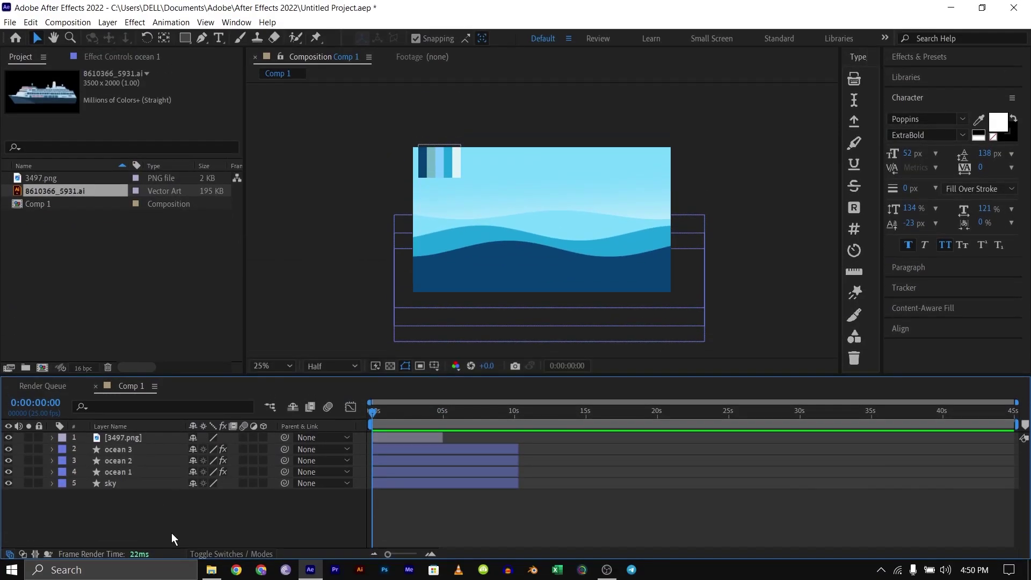
# Step: Add 8610366_5931.ai between ocean 2 and ocean 1 and scale it to 38%
pyautogui.moveTo(71, 192); pyautogui.dragTo(118, 469)
pyautogui.press('s')
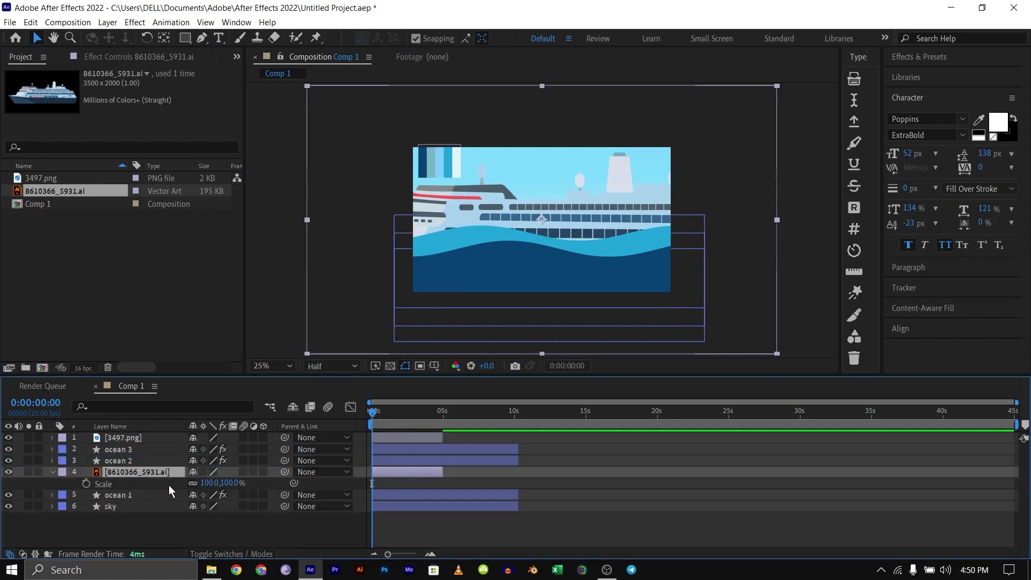
pyautogui.moveTo(210, 483); pyautogui.dragTo(153, 491)
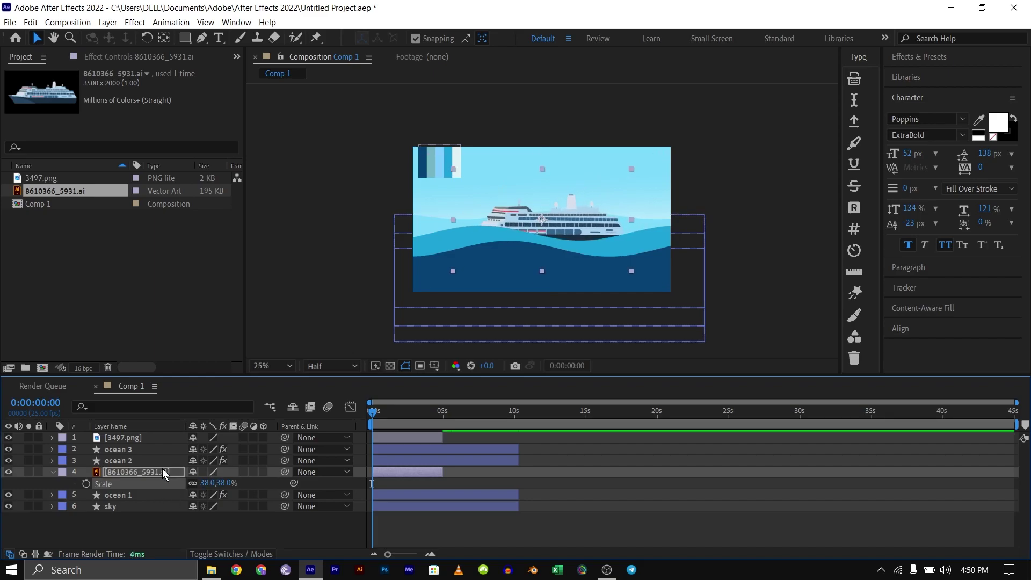
# Step: Position the ship on the waves at X 1325
pyautogui.press('p')
pyautogui.moveTo(217, 483); pyautogui.dragTo(153, 494)
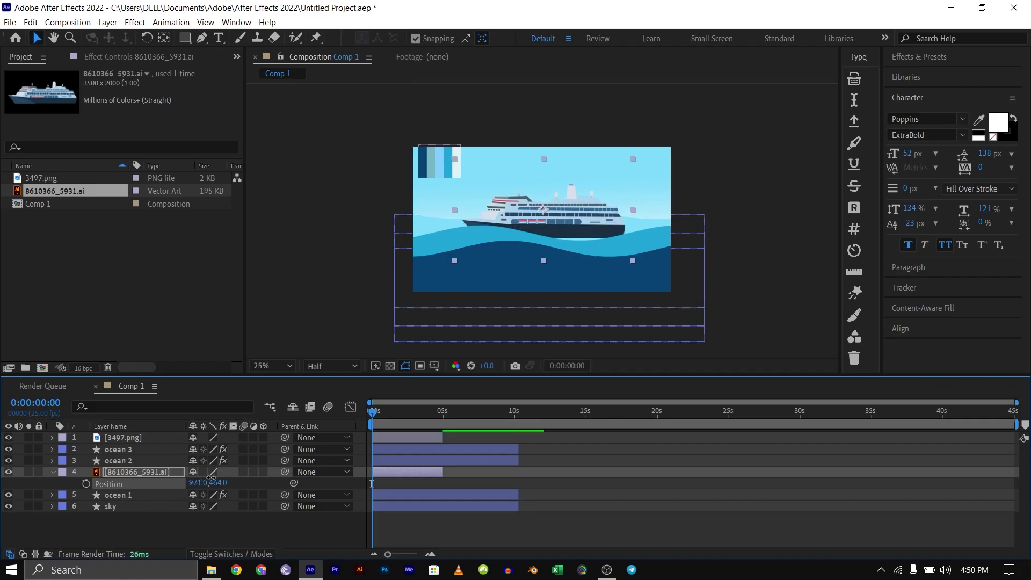
pyautogui.moveTo(211, 477); pyautogui.dragTo(522, 480)
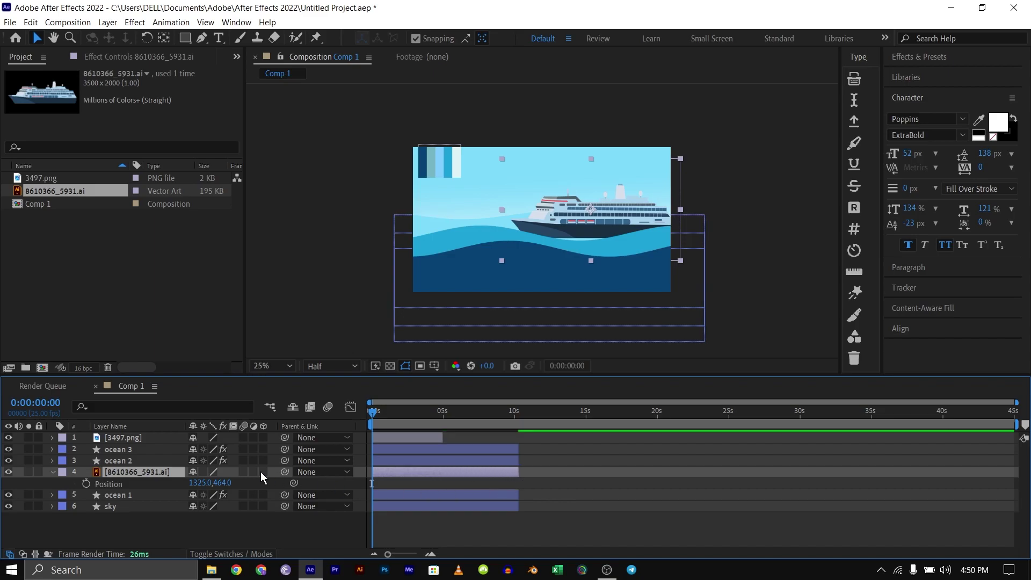
# Step: Keyframe the ship's position from X 1325 at 0 s to X 348 near 10 s
pyautogui.click(86, 484)
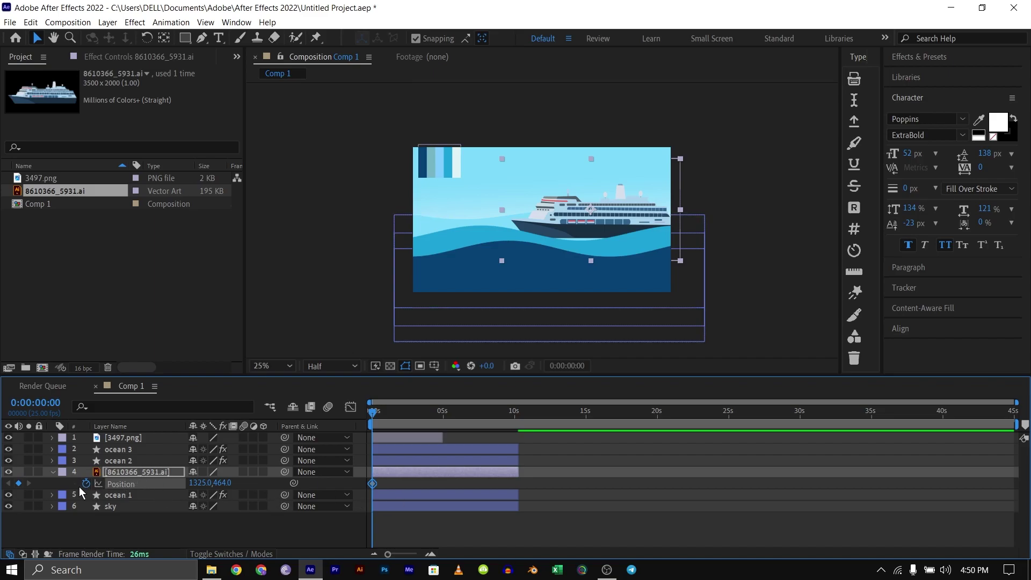
pyautogui.moveTo(376, 415); pyautogui.dragTo(514, 421)
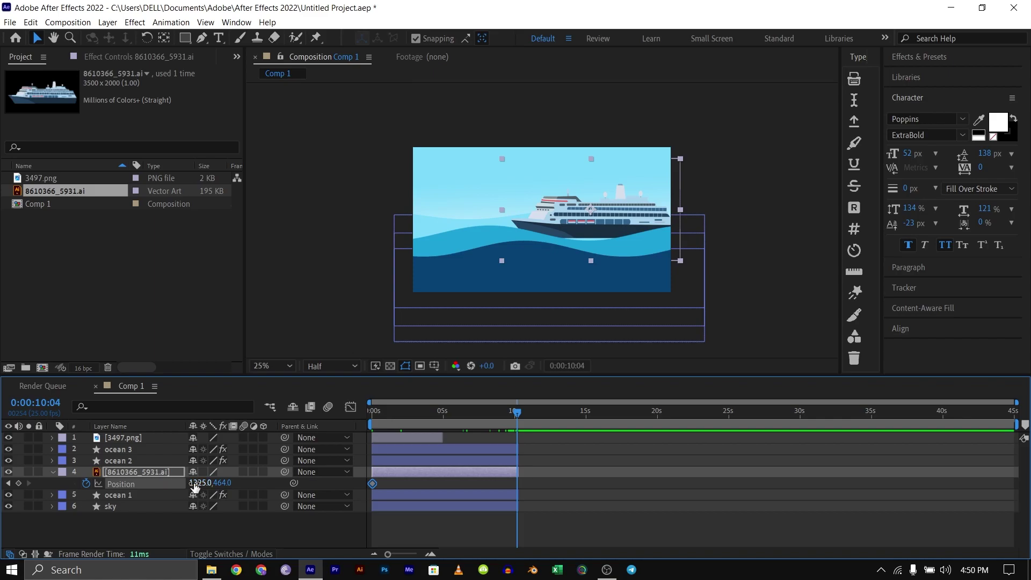
pyautogui.moveTo(195, 486)
pyautogui.mouseDown()
pyautogui.moveTo(177, 486)
pyautogui.moveTo(199, 486)
pyautogui.mouseUp()
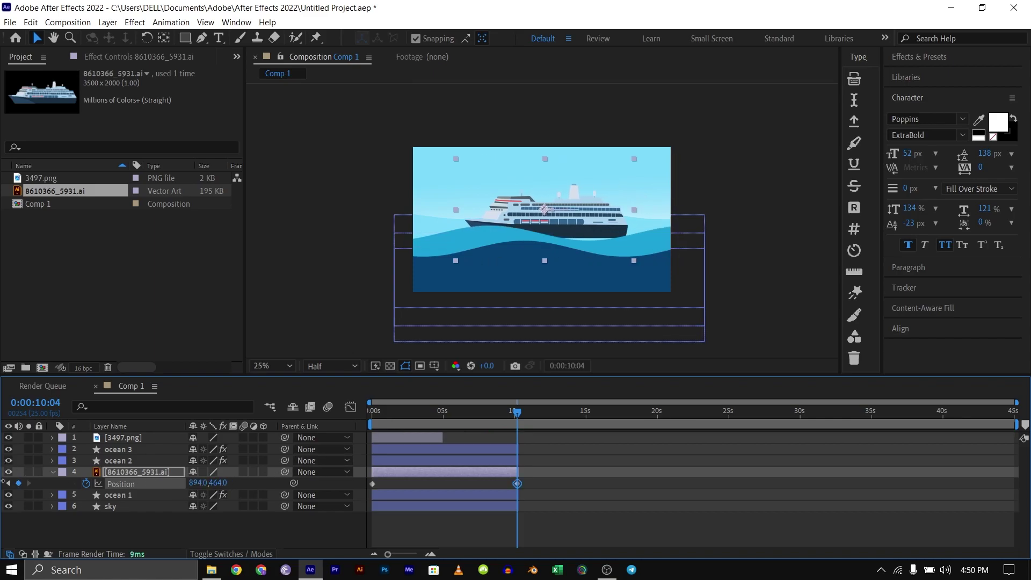
pyautogui.moveTo(2, 481); pyautogui.dragTo(29, 477)
pyautogui.moveTo(195, 483); pyautogui.dragTo(3, 460)
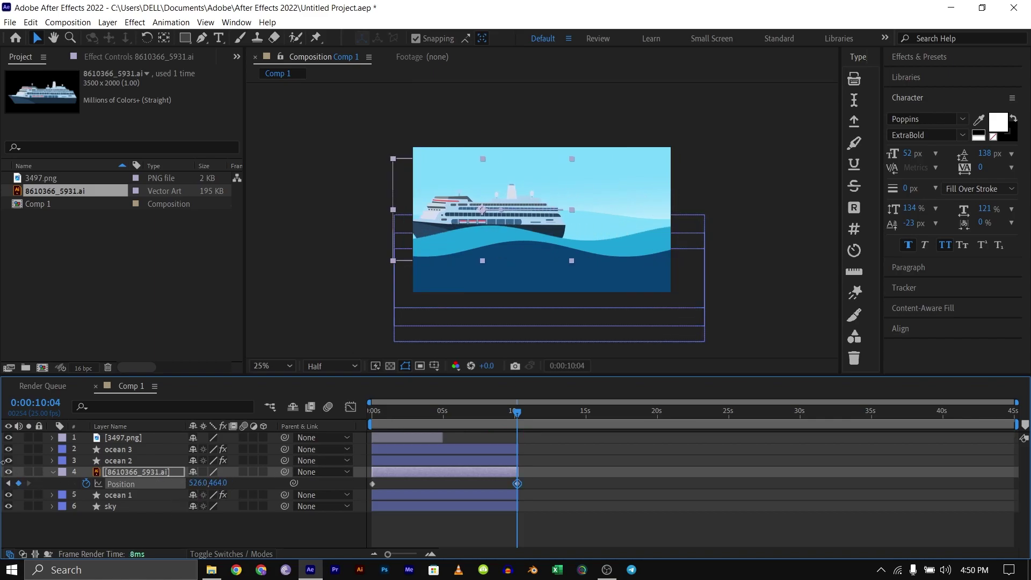
pyautogui.moveTo(201, 483); pyautogui.dragTo(161, 483)
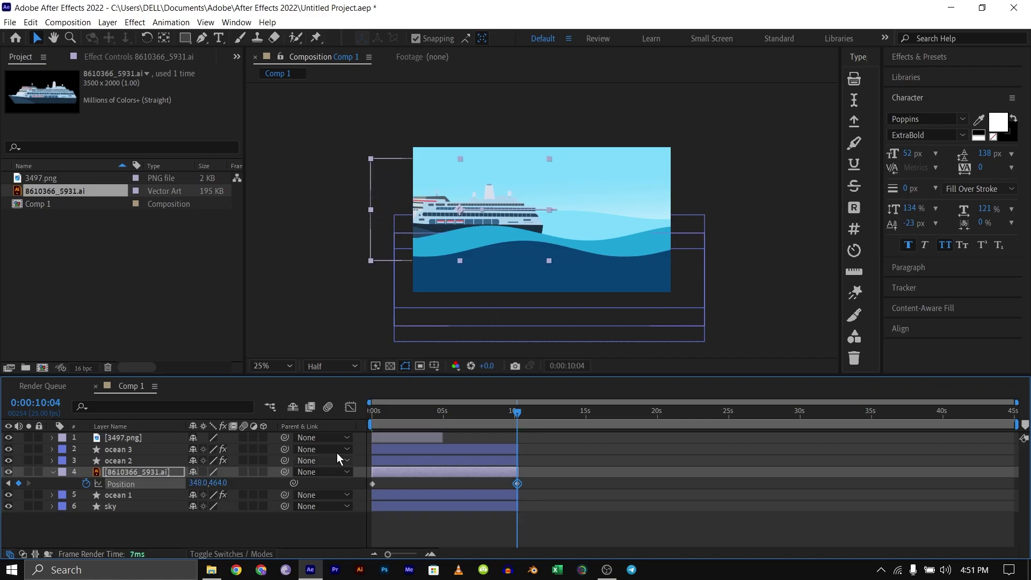
# Step: Rewind to 0:00 and preview the ship sailing left across the waves
pyautogui.moveTo(409, 415); pyautogui.dragTo(320, 413)
pyautogui.press('space')
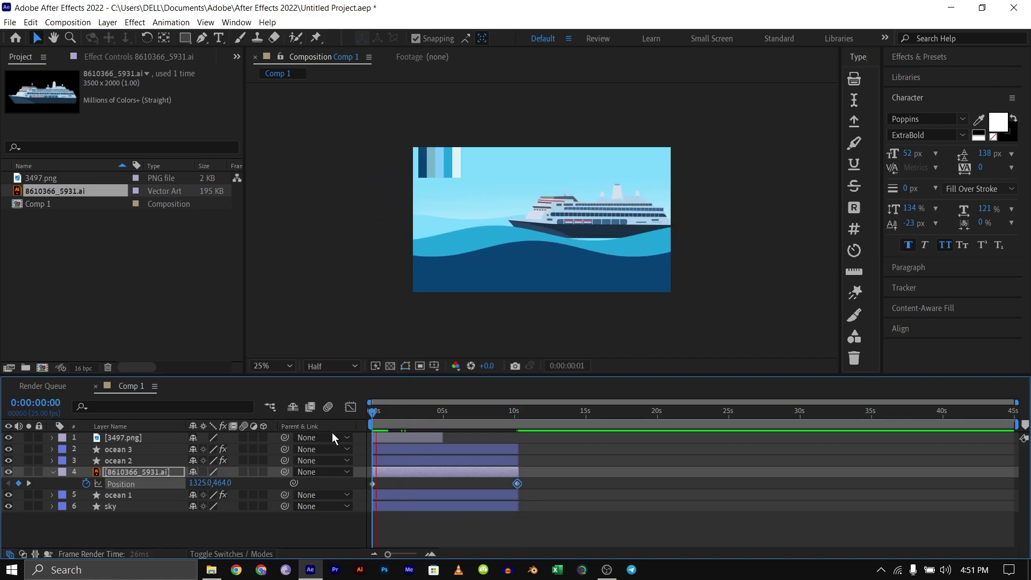
pyautogui.press('space')
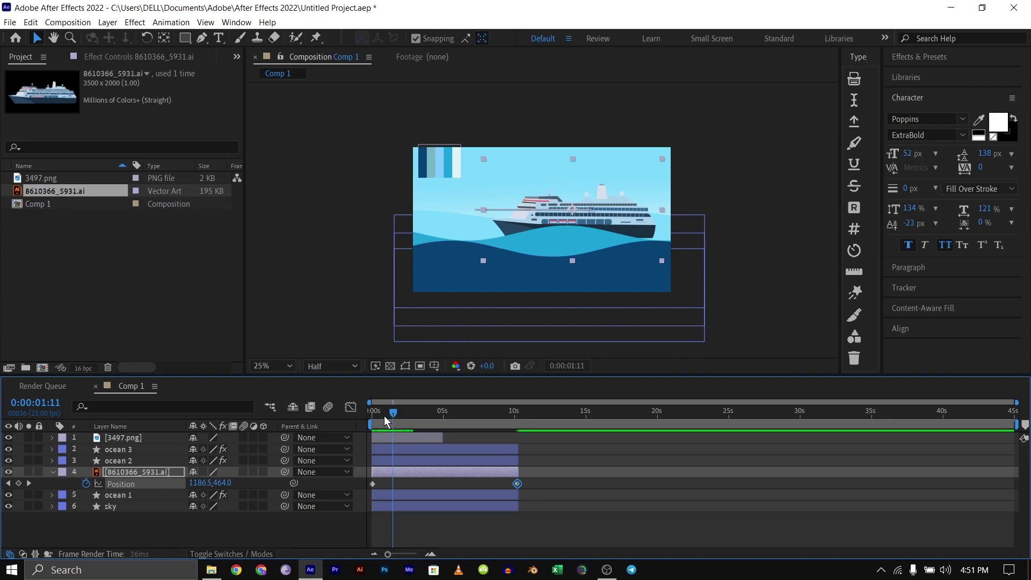
# Step: Add a wiggle(2,10) expression to the ship's Position so it bobs
pyautogui.keyDown('alt'); pyautogui.click(86, 483); pyautogui.keyUp('alt')
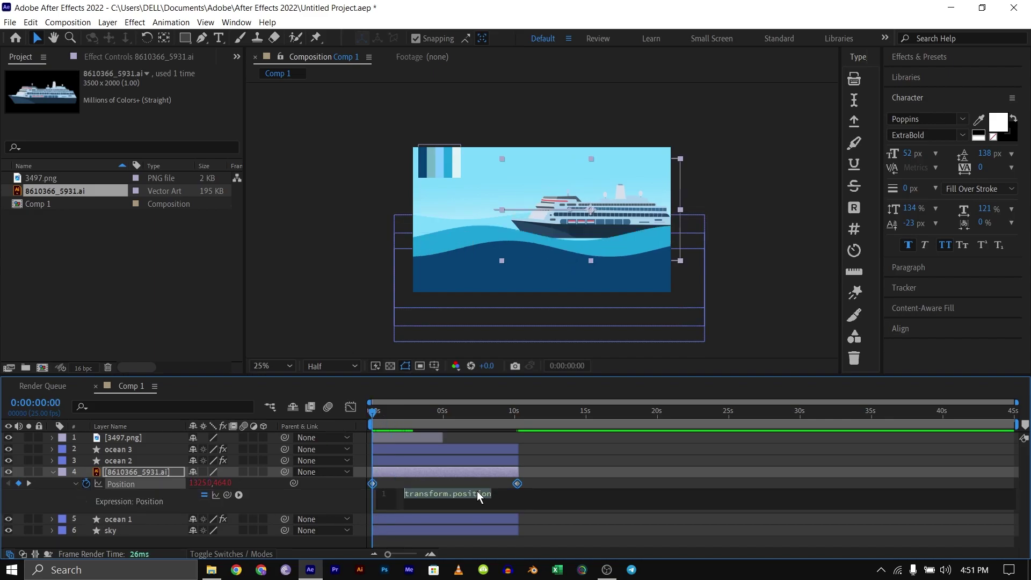
pyautogui.write('wigg')
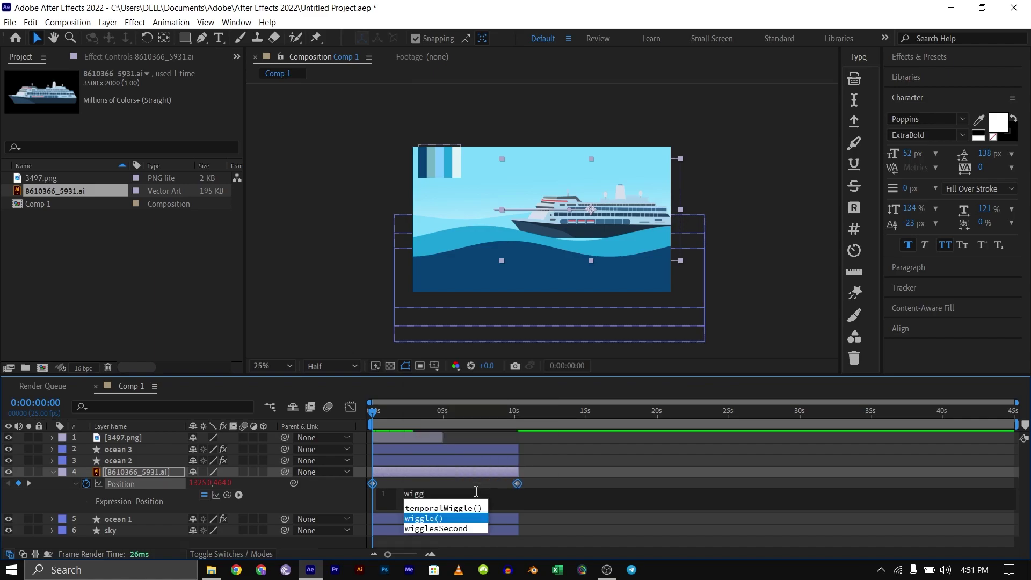
pyautogui.click(439, 518)
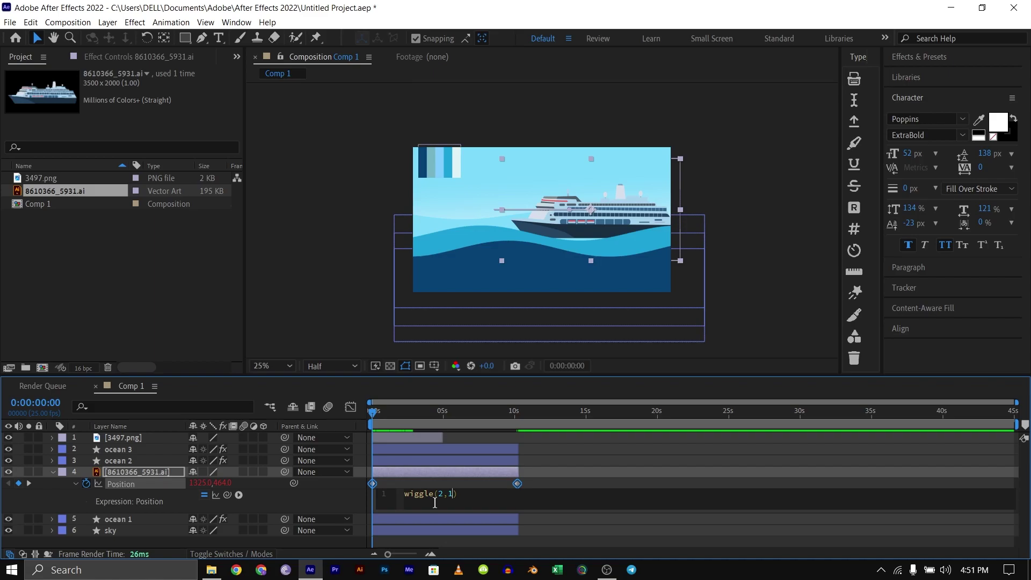
pyautogui.write('2,19')
pyautogui.press('BackSpace')
pyautogui.press('KP_Enter')
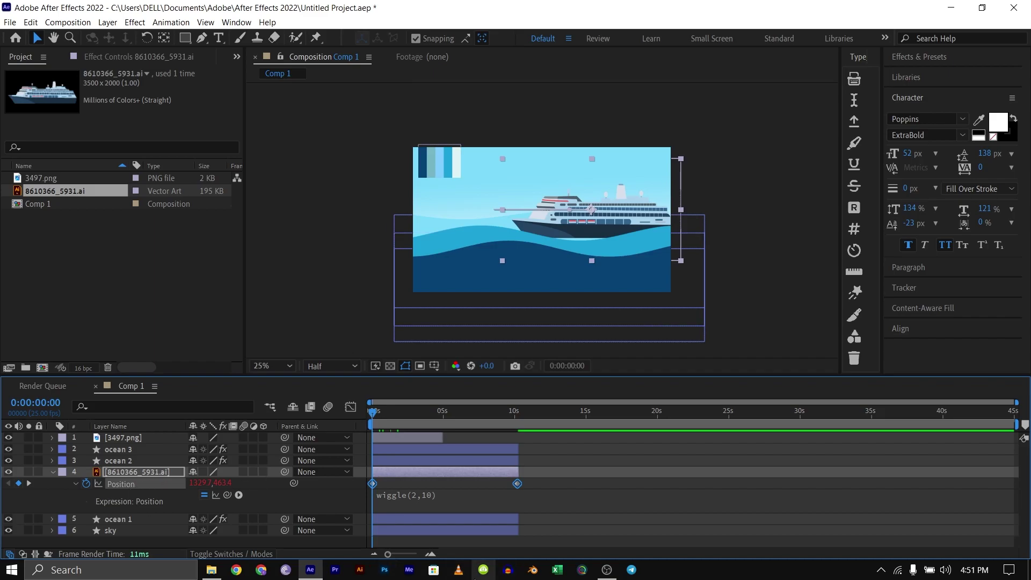
pyautogui.scroll(5, 382, 520)
# Step: Select the ship layer and show only its Rotation property
pyautogui.click(121, 471)
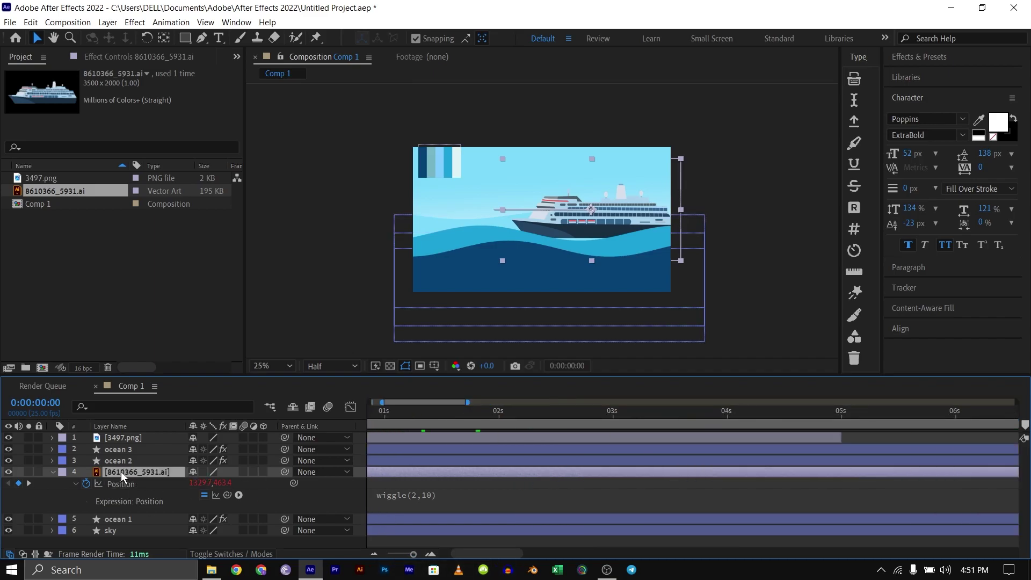
pyautogui.press('r')
pyautogui.hscroll(-2, 388, 417)
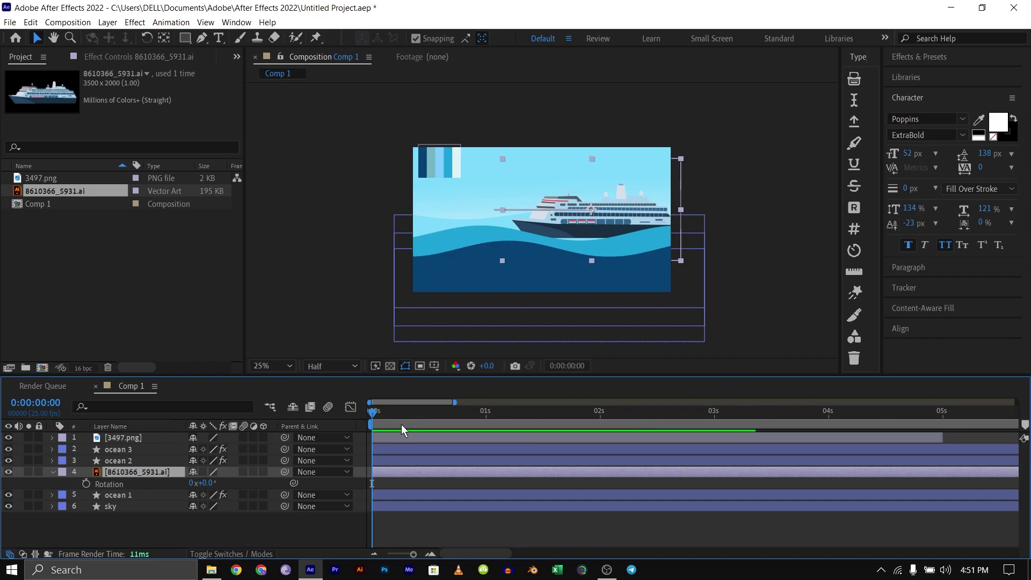
# Step: Keyframe the ship's rotation at 0° at 0 s, 1° at 1 s and 2° at 2 s
pyautogui.click(86, 484)
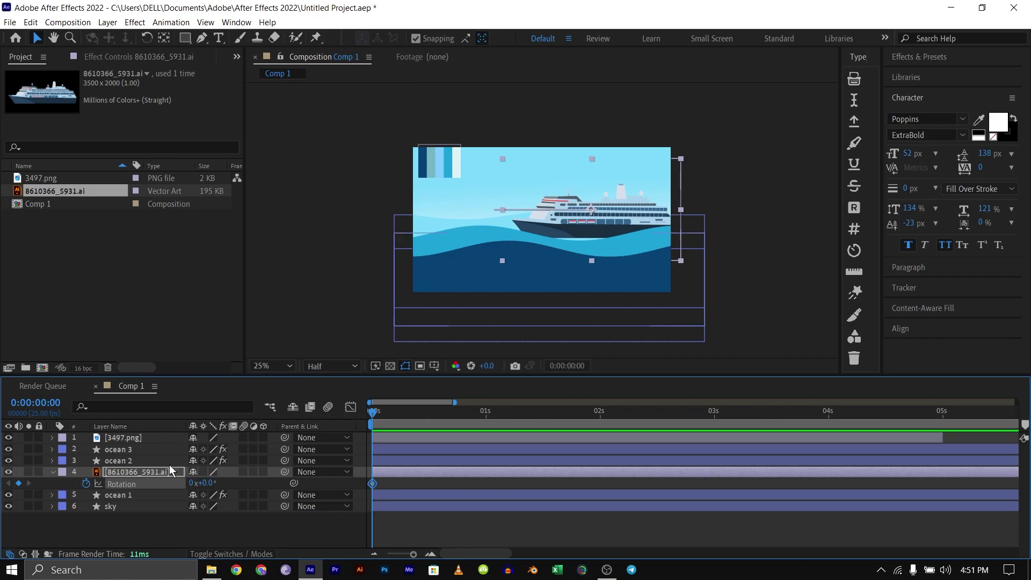
pyautogui.moveTo(374, 420); pyautogui.dragTo(486, 420)
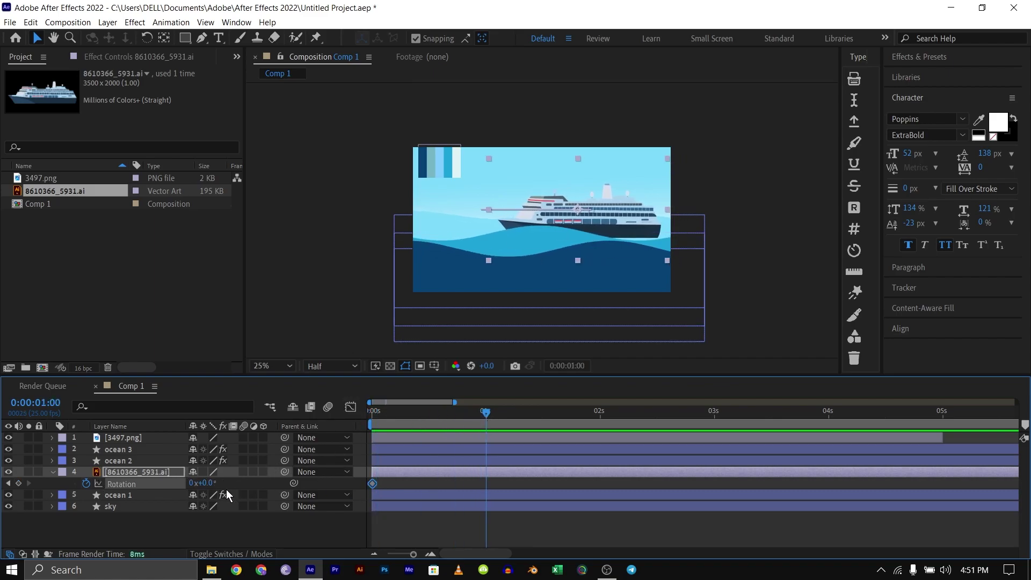
pyautogui.click(205, 482)
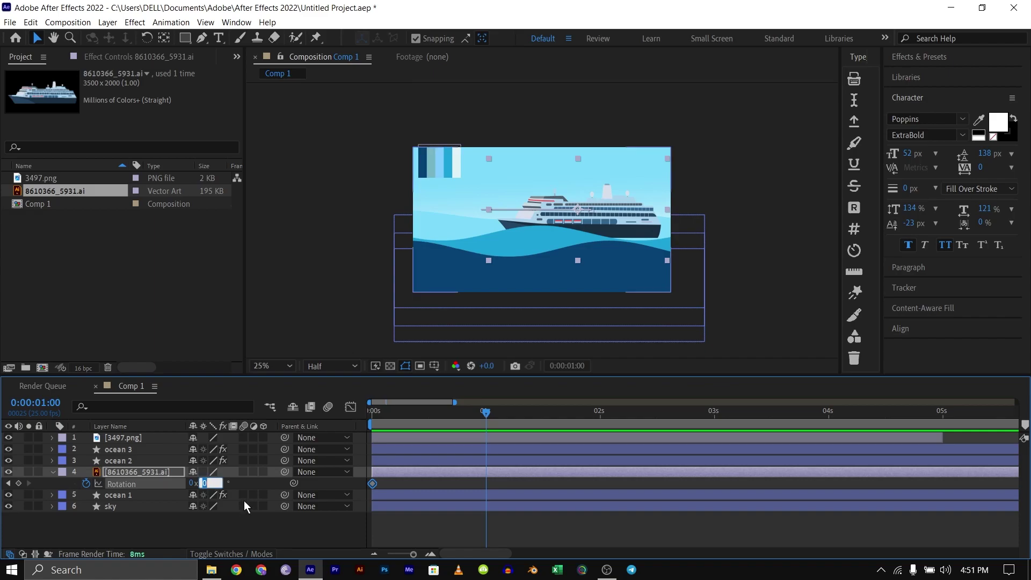
pyautogui.write('1')
pyautogui.click(507, 529)
pyautogui.moveTo(486, 412); pyautogui.dragTo(602, 411)
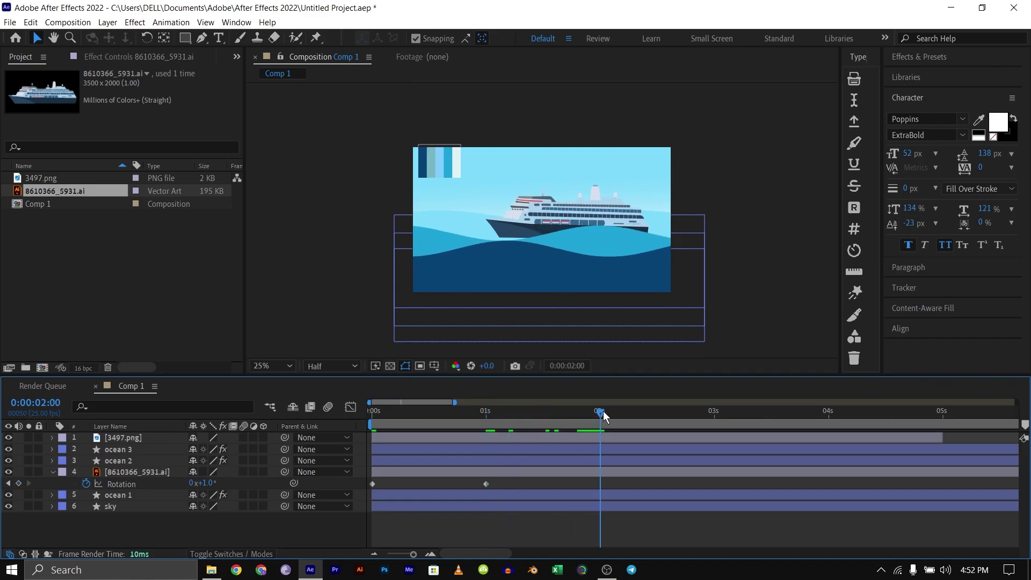
pyautogui.click(205, 484)
pyautogui.click(207, 483)
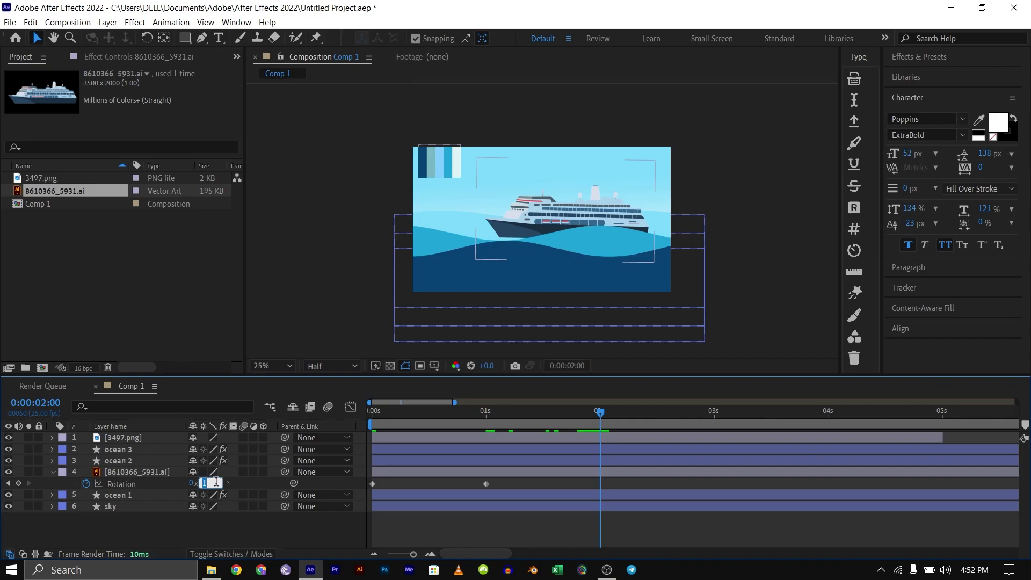
pyautogui.write('2')
pyautogui.click(463, 519)
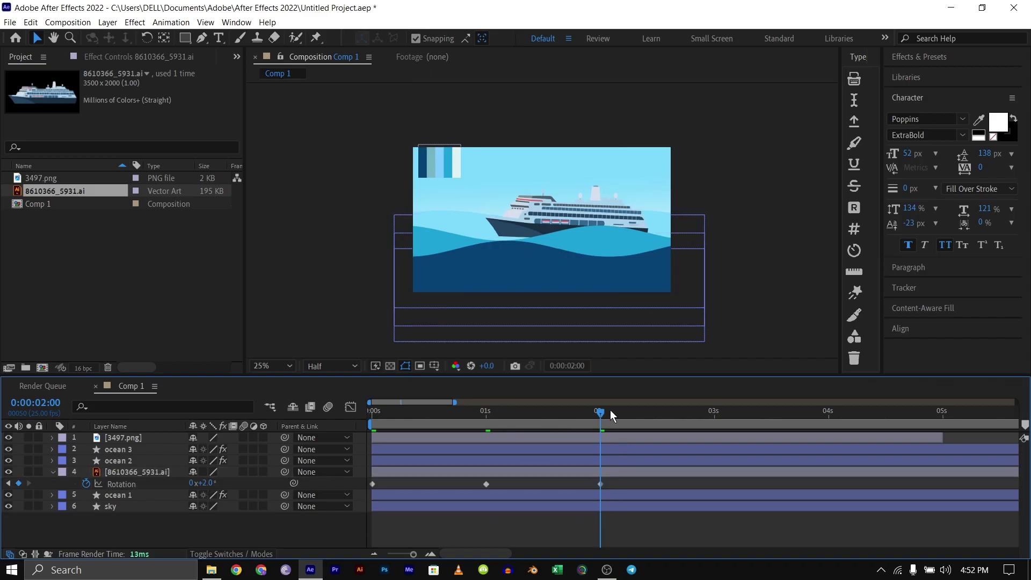
# Step: Add rotation keyframes of 1° at 3 s and 0° at 4 s
pyautogui.moveTo(610, 410); pyautogui.dragTo(713, 411)
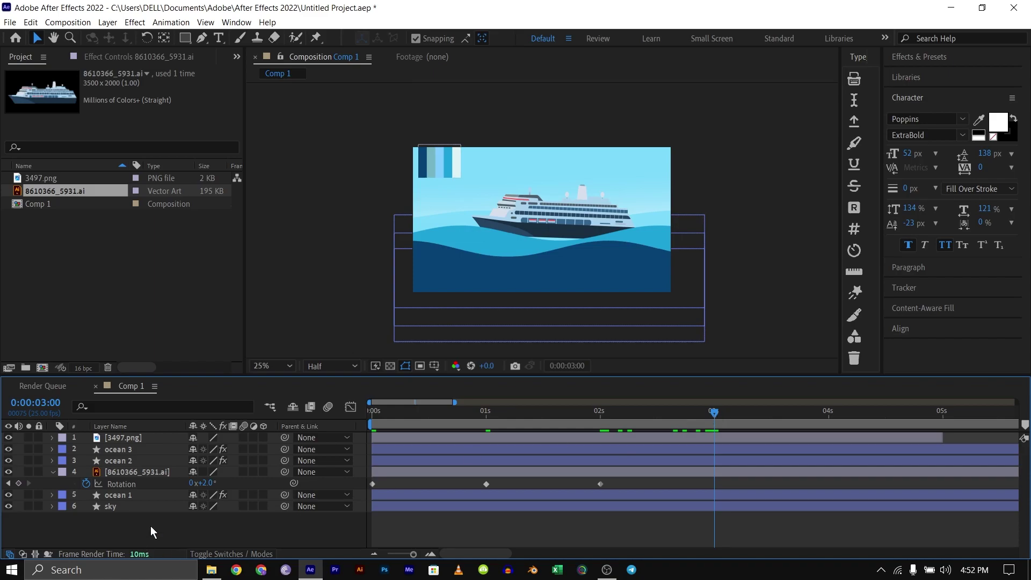
pyautogui.click(206, 484)
pyautogui.click(207, 484)
pyautogui.write('2')
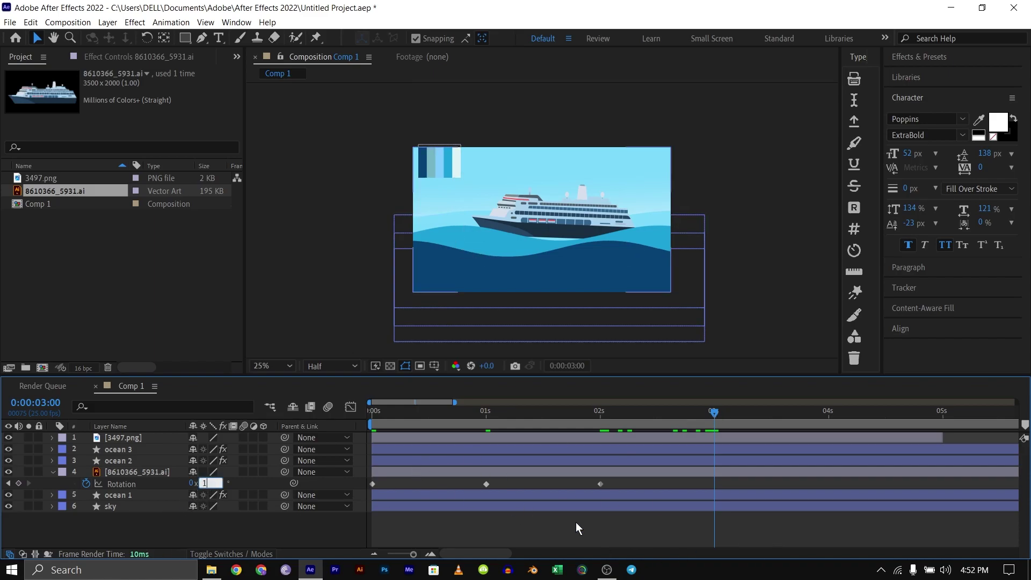
pyautogui.press('Return')
pyautogui.click(749, 523)
pyautogui.moveTo(717, 413); pyautogui.dragTo(832, 419)
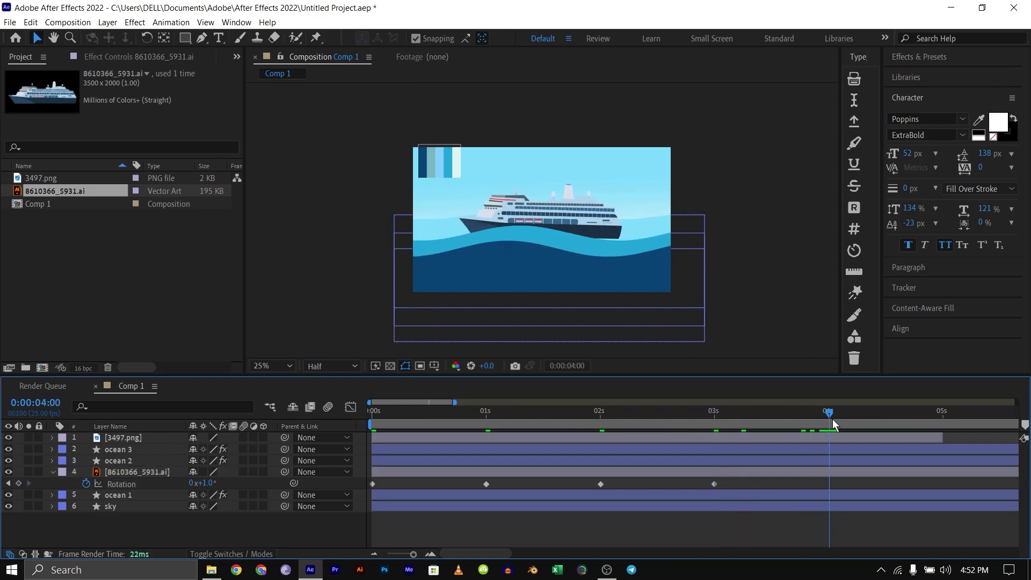
pyautogui.click(206, 482)
pyautogui.write('0')
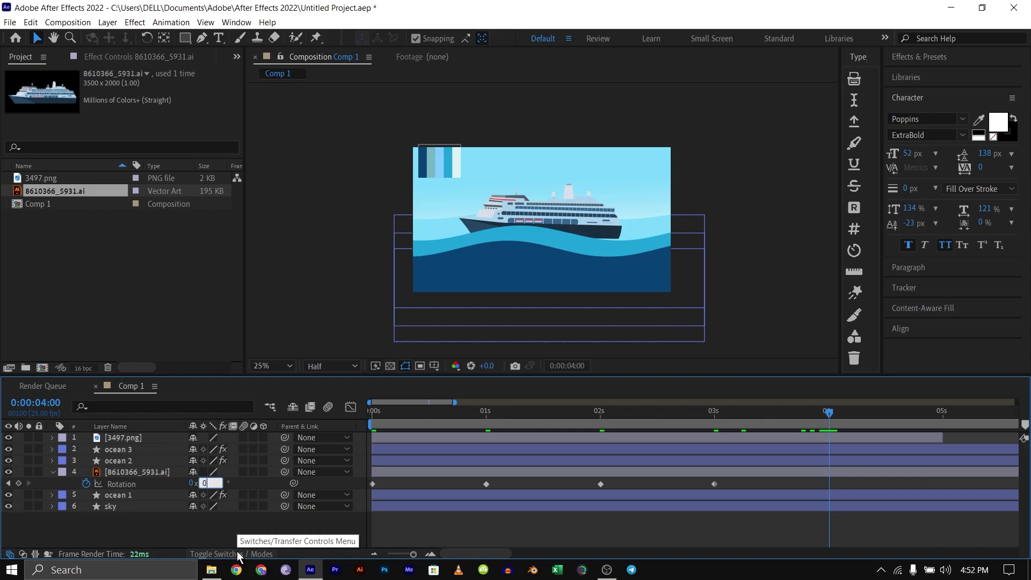
pyautogui.press('Return')
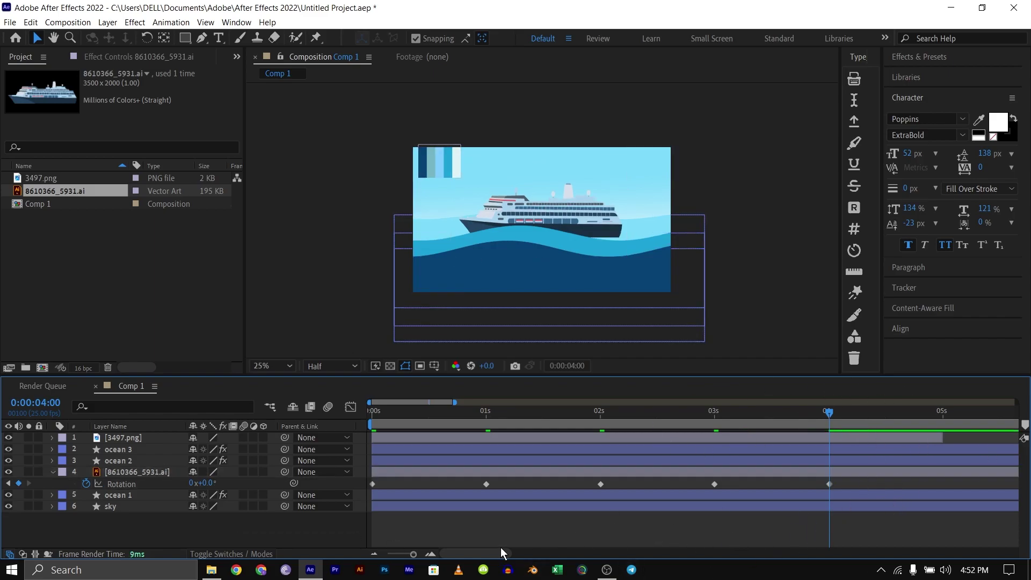
pyautogui.hscroll(2, 491, 548)
pyautogui.scroll(-3, 620, 480)
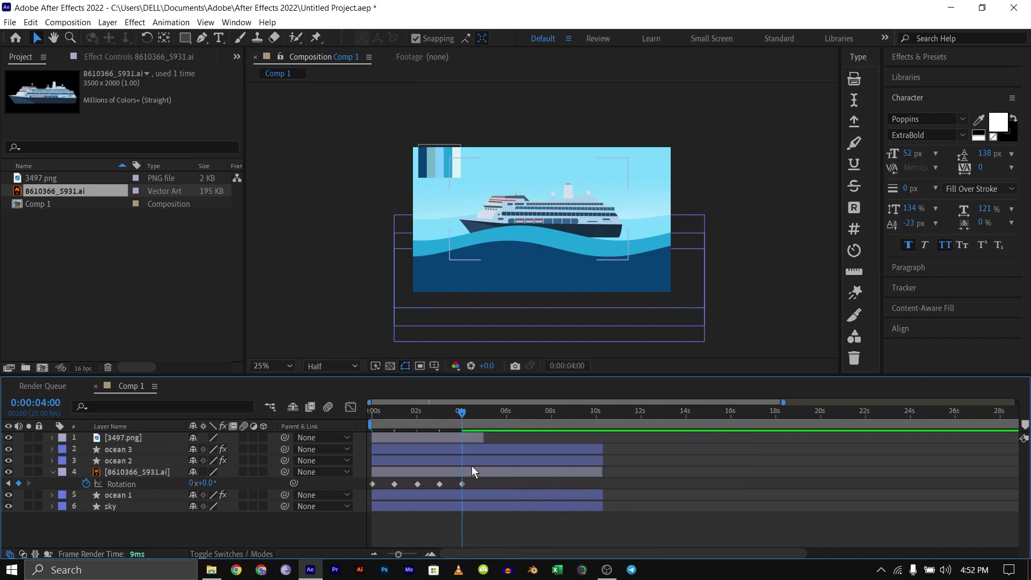
# Step: Copy the five rotation keyframes and paste them starting near 5 seconds
pyautogui.moveTo(487, 481); pyautogui.dragTo(361, 493)
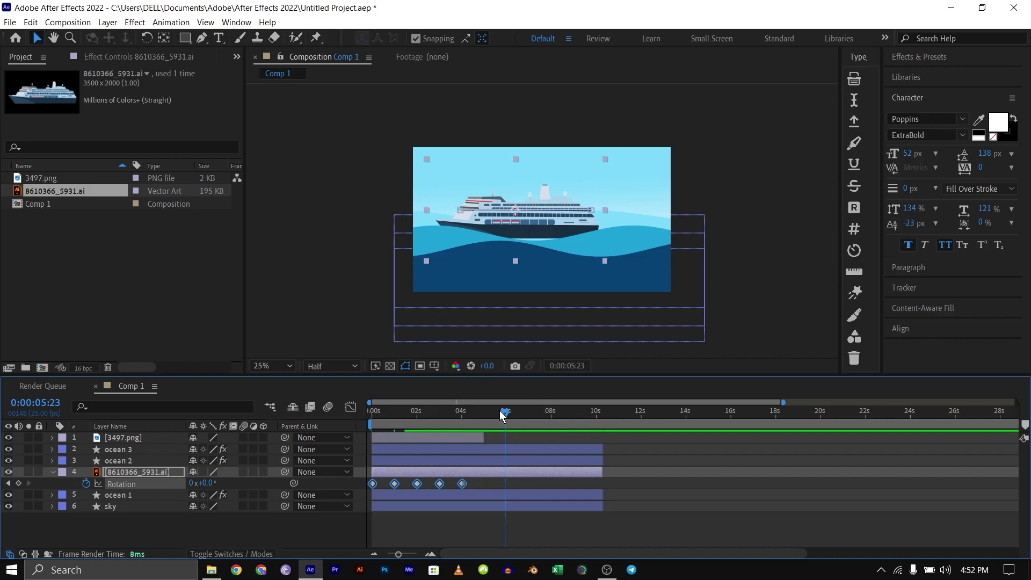
pyautogui.moveTo(503, 409); pyautogui.dragTo(483, 416)
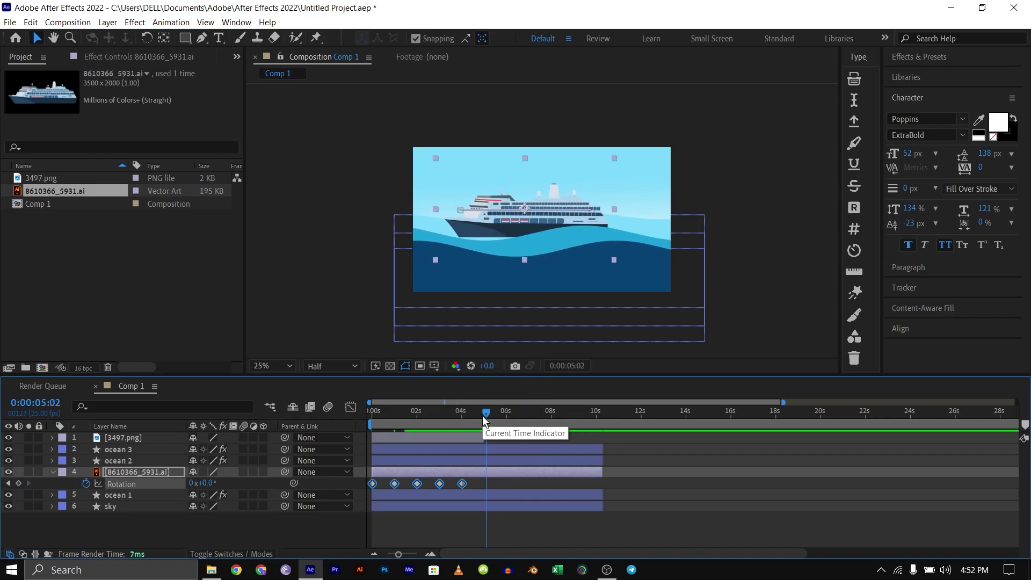
pyautogui.hotkey('ctrl', 'v')
# Step: Rewind to 0:00 and preview the ship rocking throughout
pyautogui.moveTo(476, 414); pyautogui.dragTo(343, 416)
pyautogui.press('space')
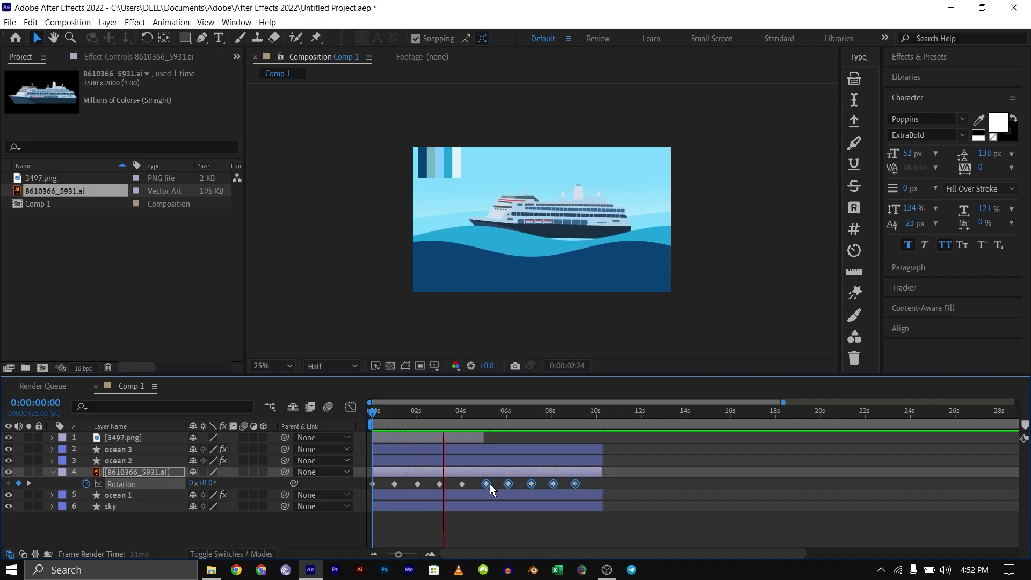
pyautogui.press('space')
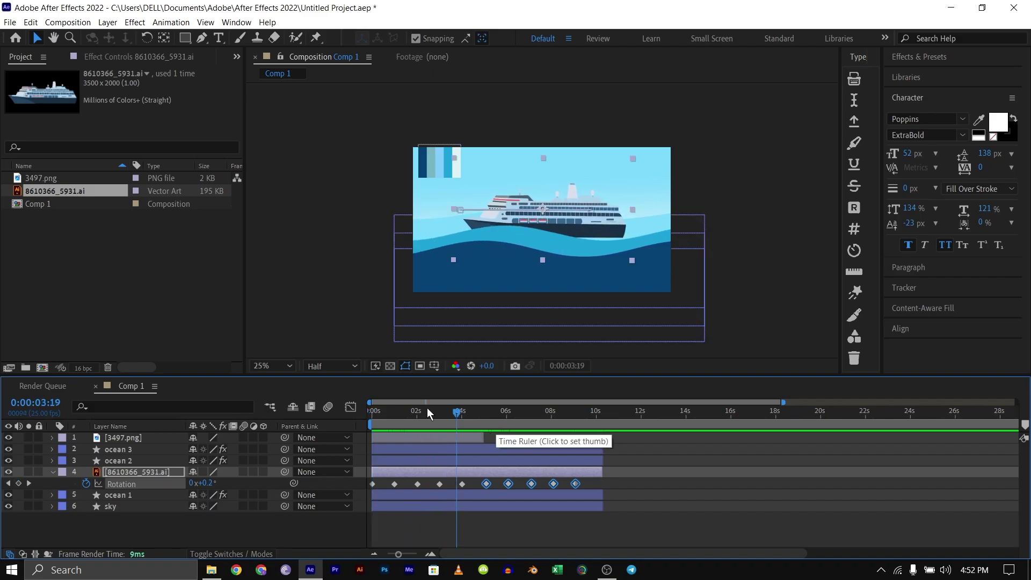